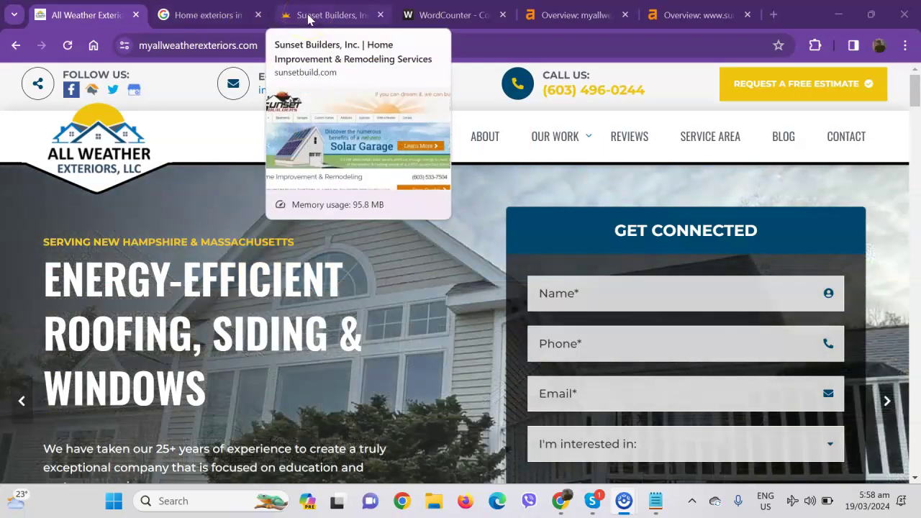
# Glance at the Sunset Builders homepage, then examine the All Weather Exteriors homepage from its contact form through to the footer.
pyautogui.click(308, 19)
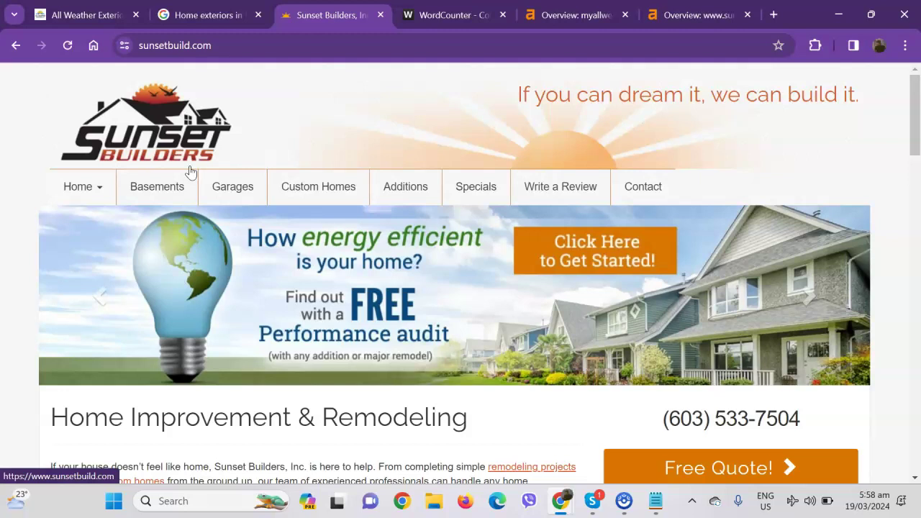
pyautogui.click(93, 15)
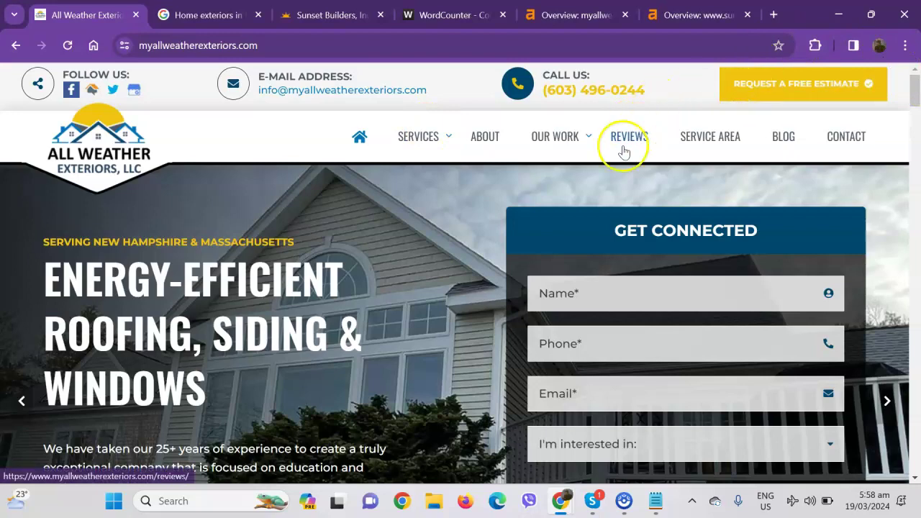
pyautogui.scroll(-10, 519, 223)
pyautogui.scroll(-15, 480, 259)
pyautogui.scroll(-10, 479, 265)
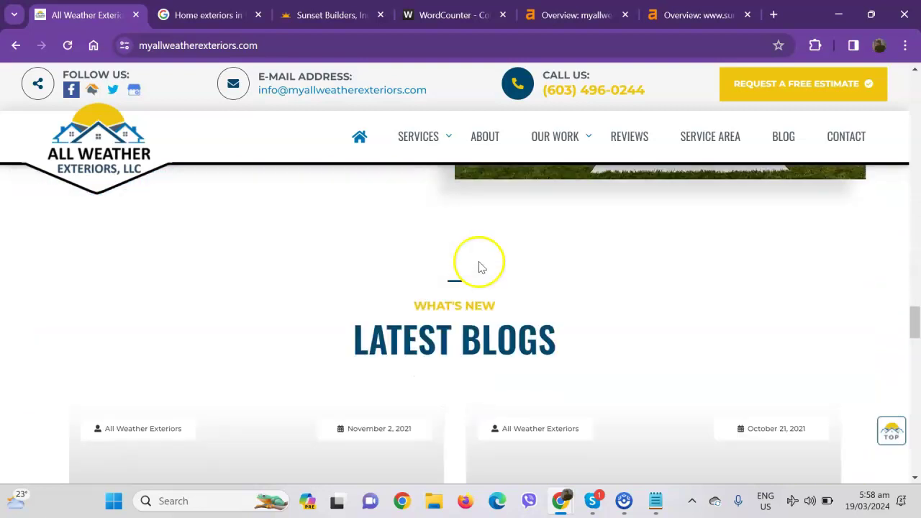
pyautogui.scroll(-4, 480, 267)
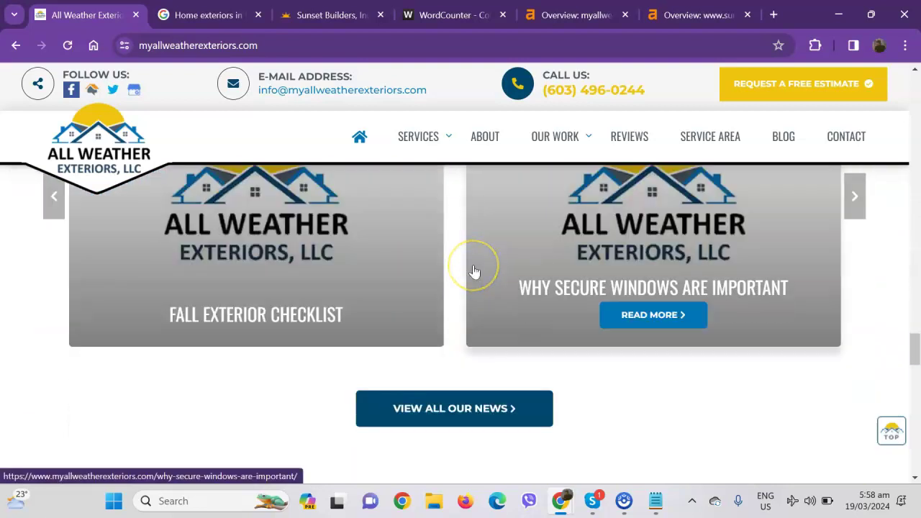
pyautogui.scroll(-7, 475, 271)
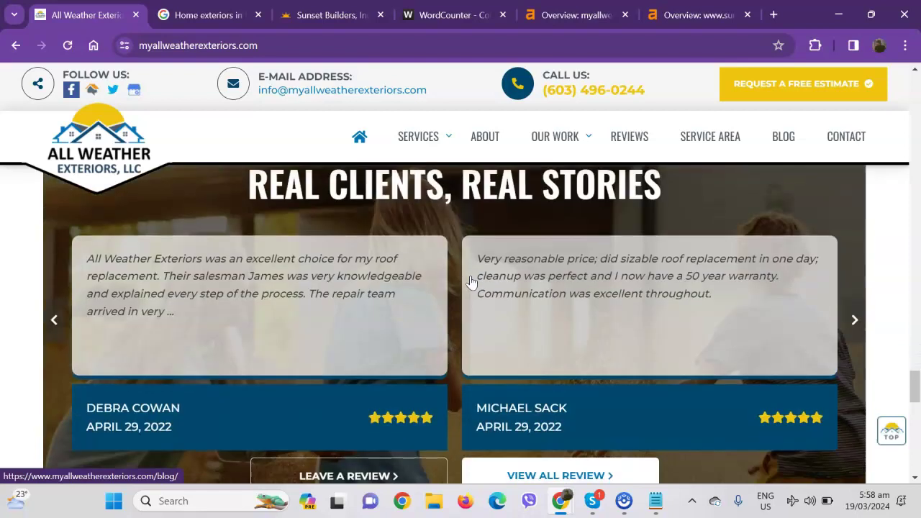
pyautogui.scroll(-8, 470, 281)
pyautogui.click(455, 293)
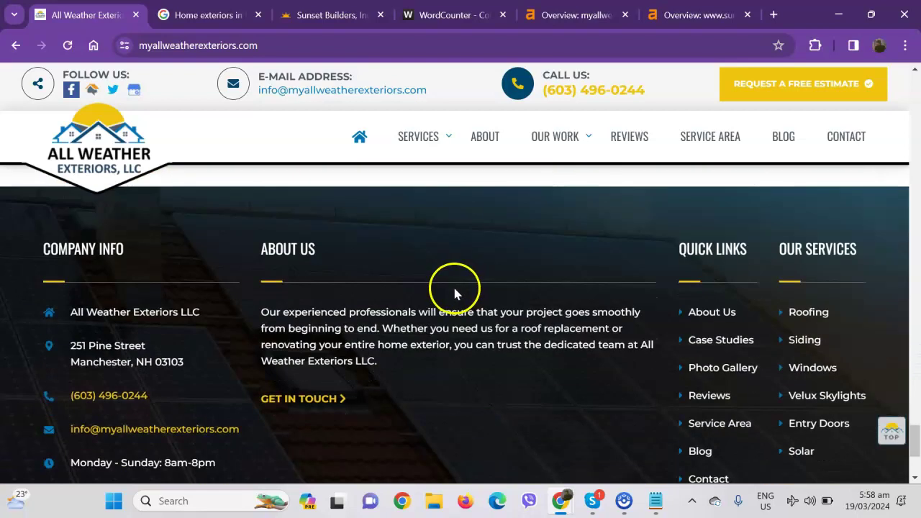
pyautogui.scroll(-3, 455, 291)
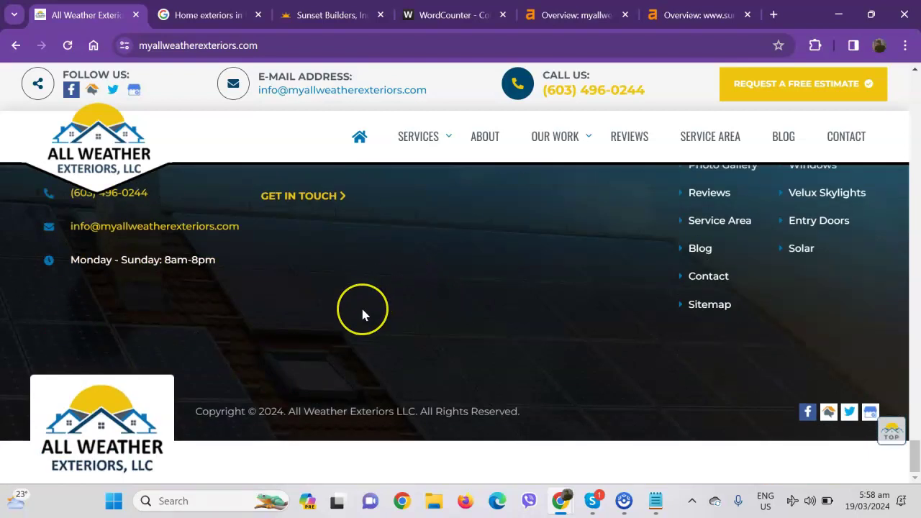
pyautogui.scroll(3, 363, 314)
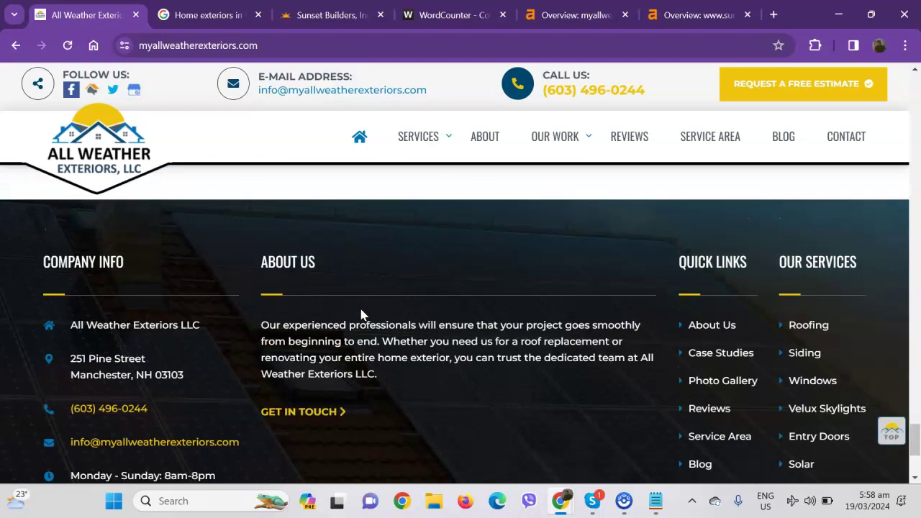
# Review the All Weather Exteriors homepage back up from the footer through the blog, solar, project, company and service sections.
pyautogui.scroll(15, 371, 324)
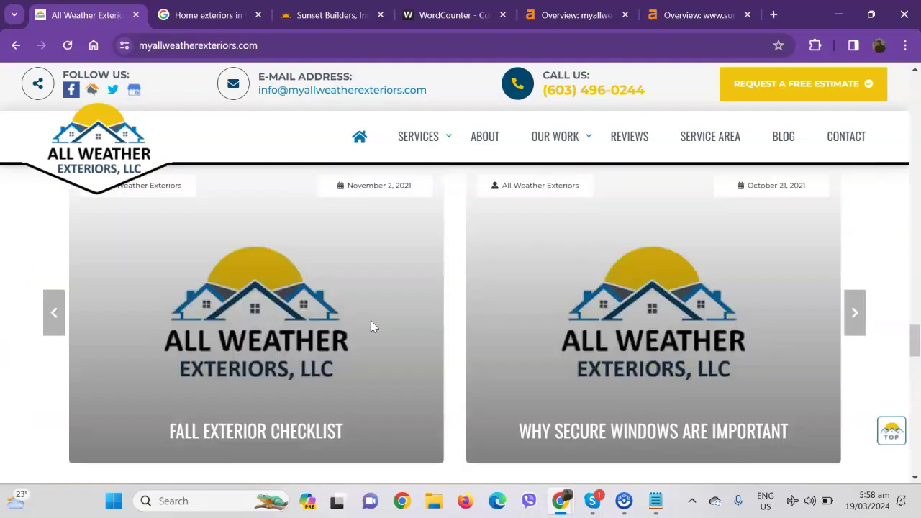
pyautogui.scroll(2, 373, 326)
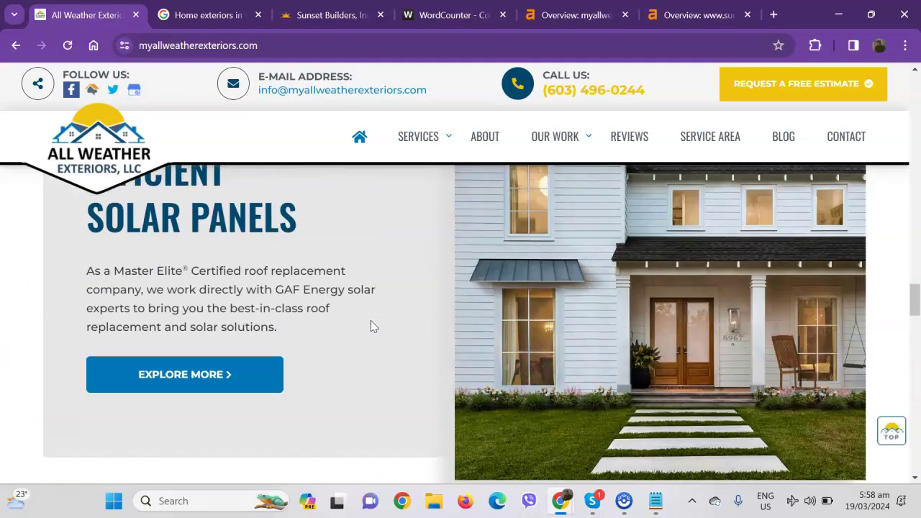
pyautogui.scroll(6, 288, 304)
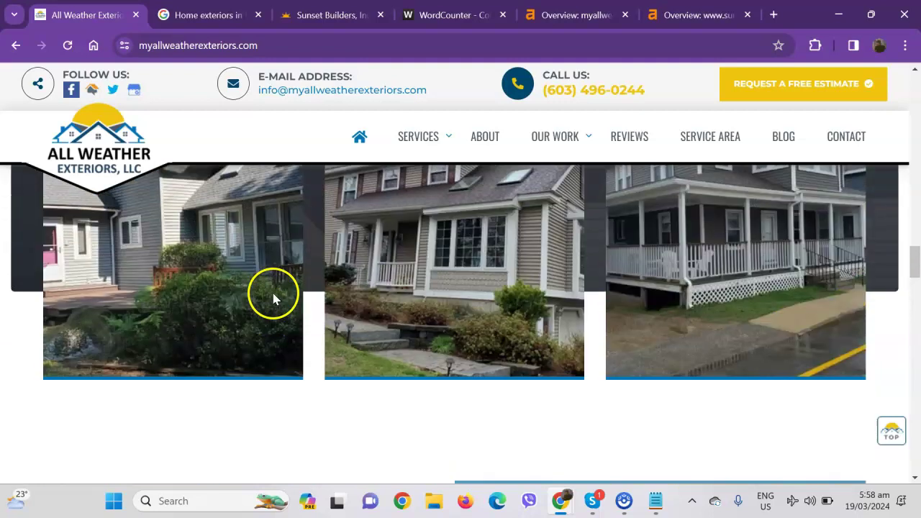
pyautogui.scroll(5, 272, 295)
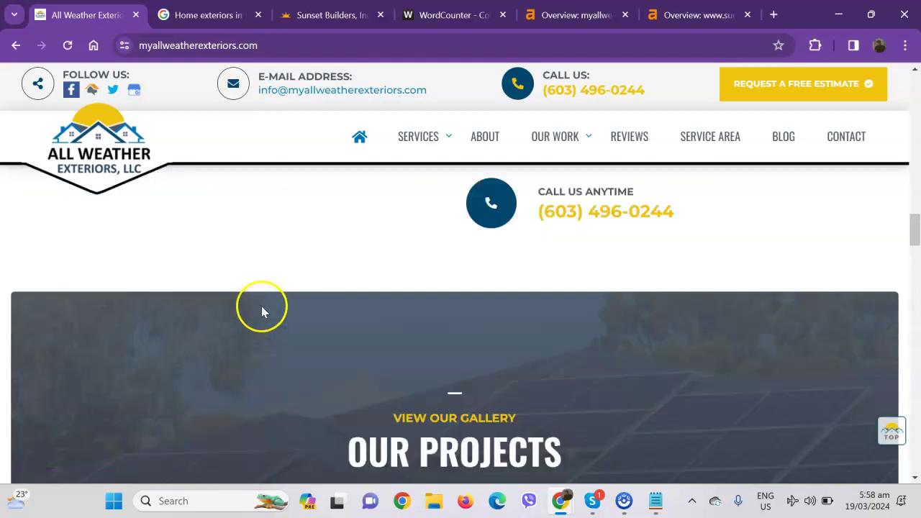
pyautogui.scroll(2, 262, 311)
pyautogui.scroll(8, 259, 315)
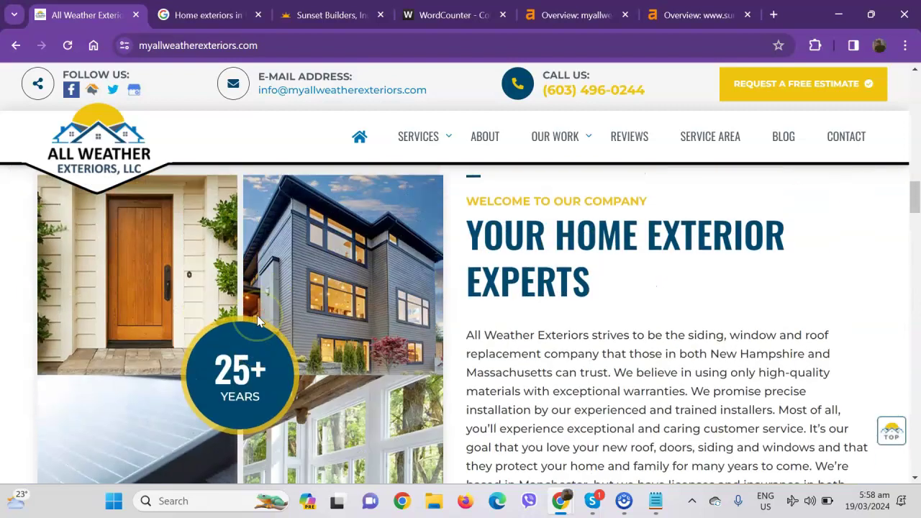
pyautogui.scroll(8, 259, 319)
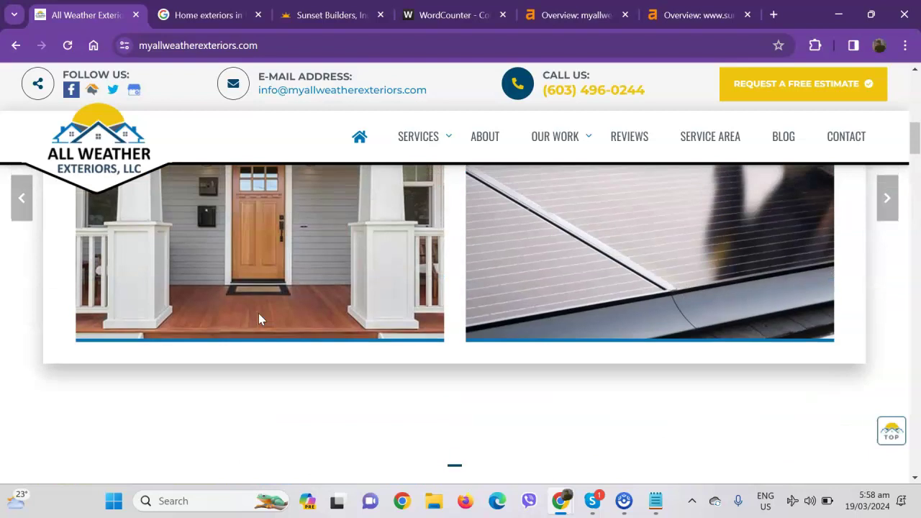
pyautogui.scroll(2, 260, 319)
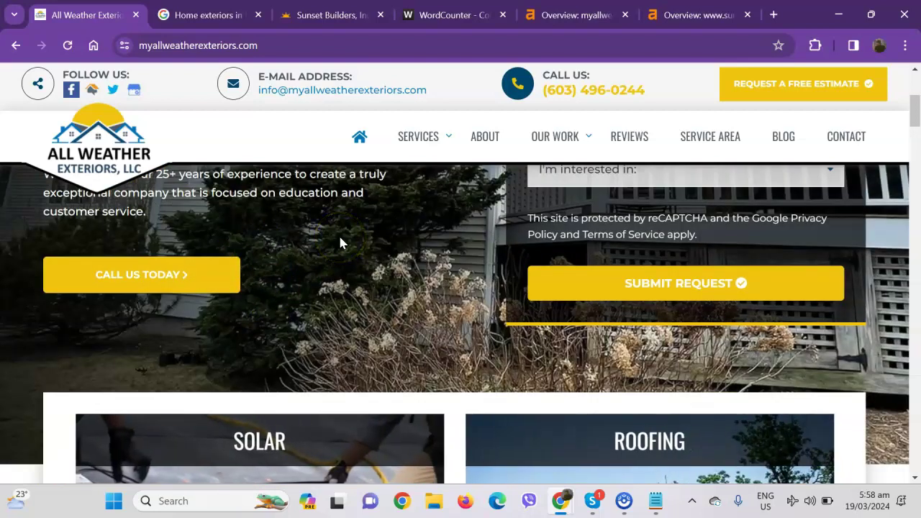
# Copy all text from the All Weather Exteriors homepage into WordCounter, replacing its contents, and check the word count.
pyautogui.hotkey('ctrl', 'a')
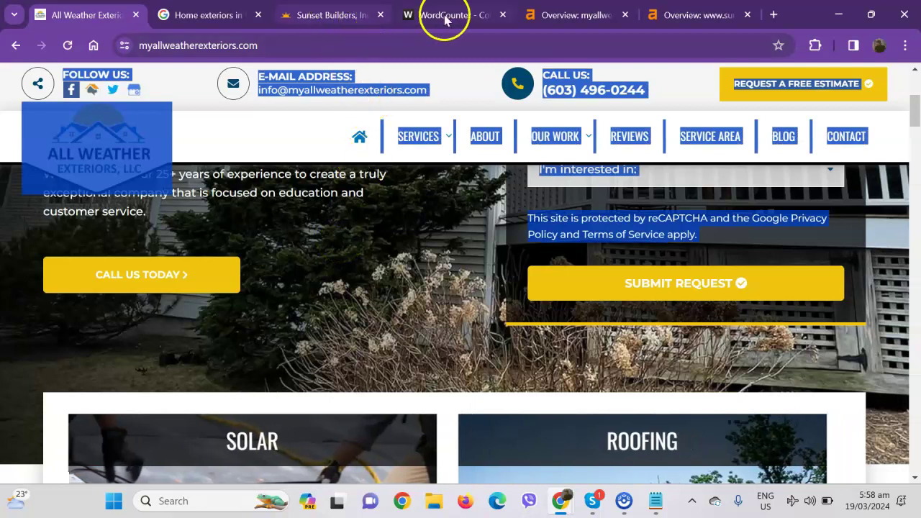
pyautogui.click(442, 14)
pyautogui.click(250, 285)
pyautogui.hotkey('ctrl', 'a')
pyautogui.hotkey('ctrl', 'v')
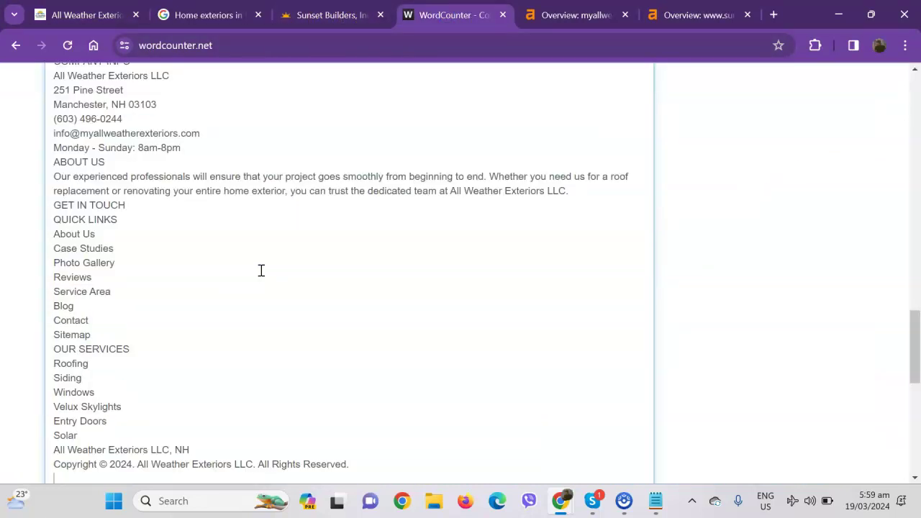
pyautogui.scroll(20, 262, 269)
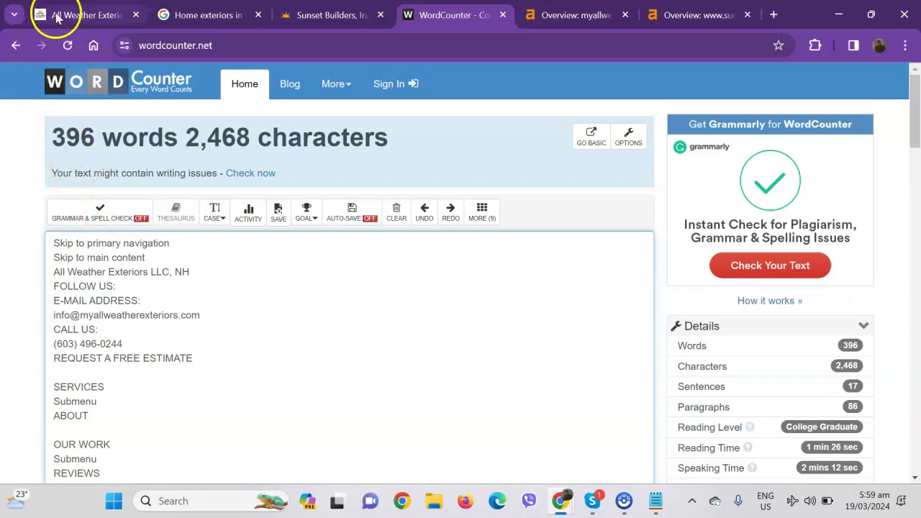
# Return to the All Weather Exteriors homepage and examine the content of its contact, certification, company and project sections.
pyautogui.click(79, 15)
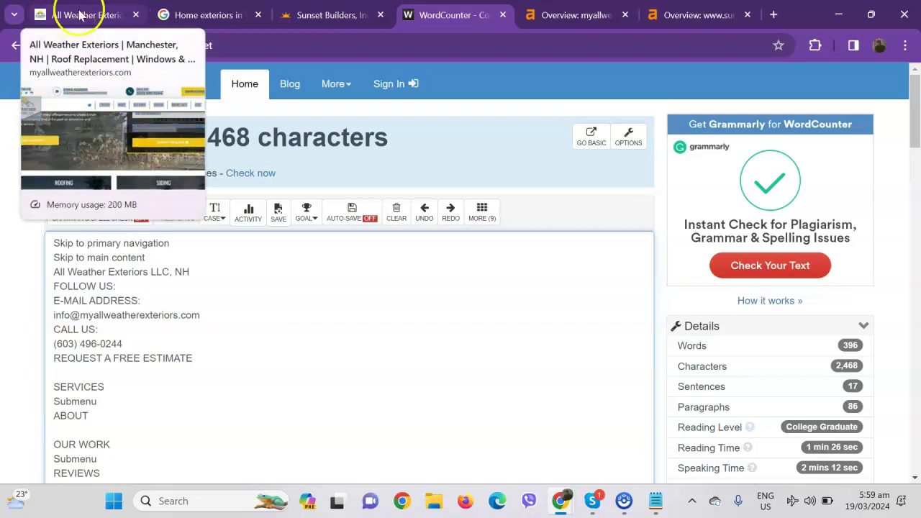
pyautogui.click(87, 10)
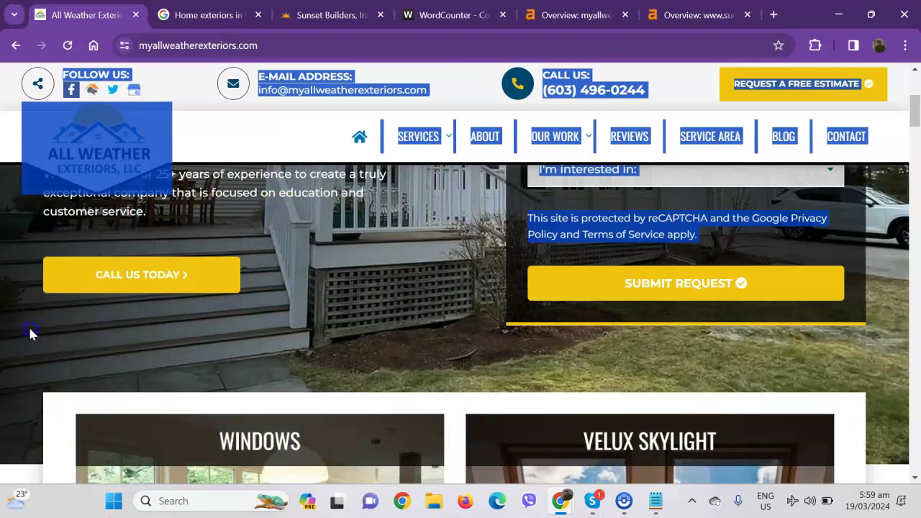
pyautogui.scroll(-8, 116, 338)
pyautogui.click(95, 307)
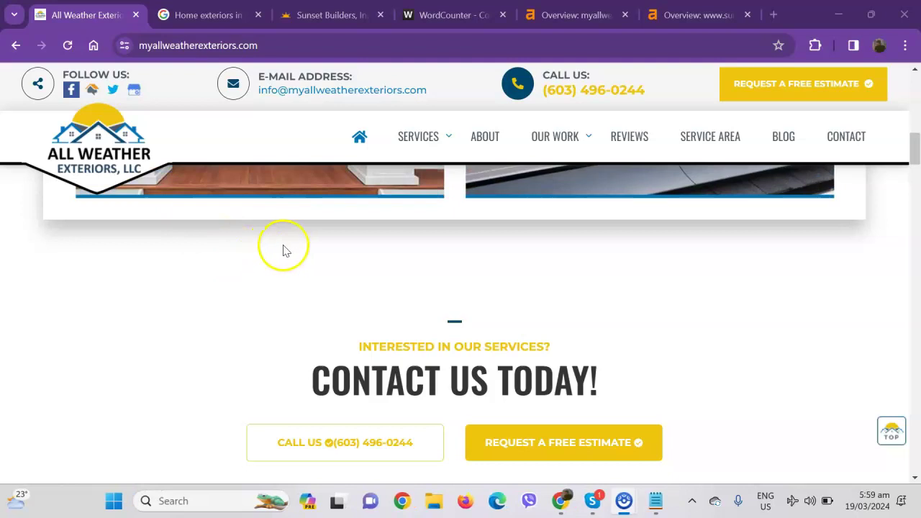
pyautogui.scroll(-3, 283, 251)
pyautogui.scroll(-8, 312, 273)
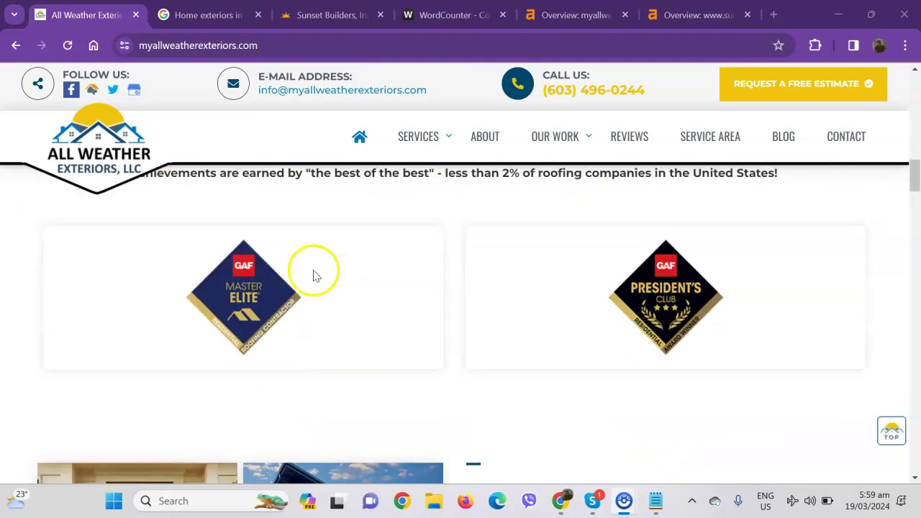
pyautogui.scroll(-6, 422, 297)
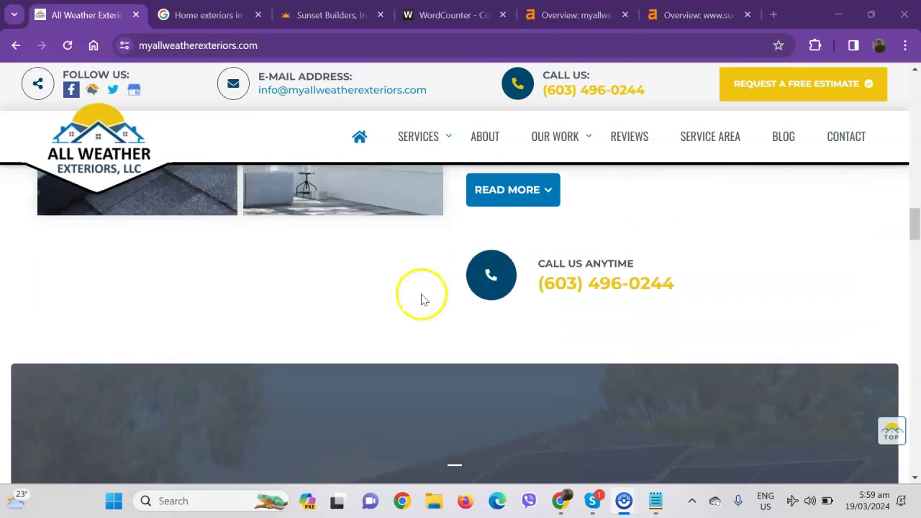
pyautogui.scroll(-2, 422, 298)
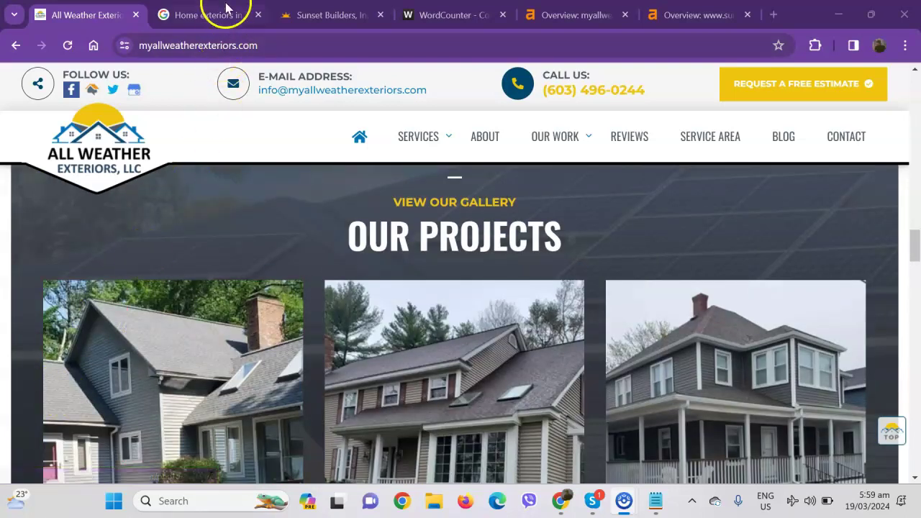
# Examine the Google results for "Home exteriors in Manchester NH", comparing the map listings and the organic positions of Sunset Builders and All Weather Exteriors.
pyautogui.click(203, 15)
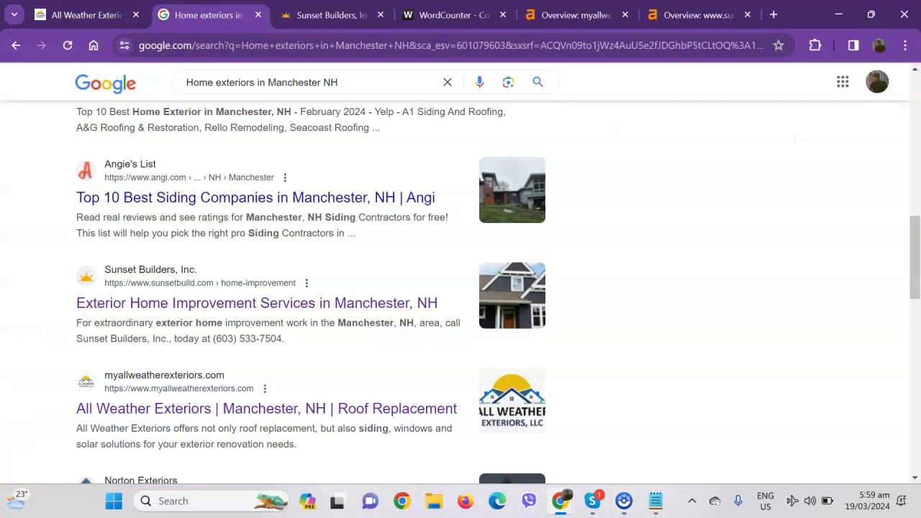
pyautogui.scroll(10, 237, 313)
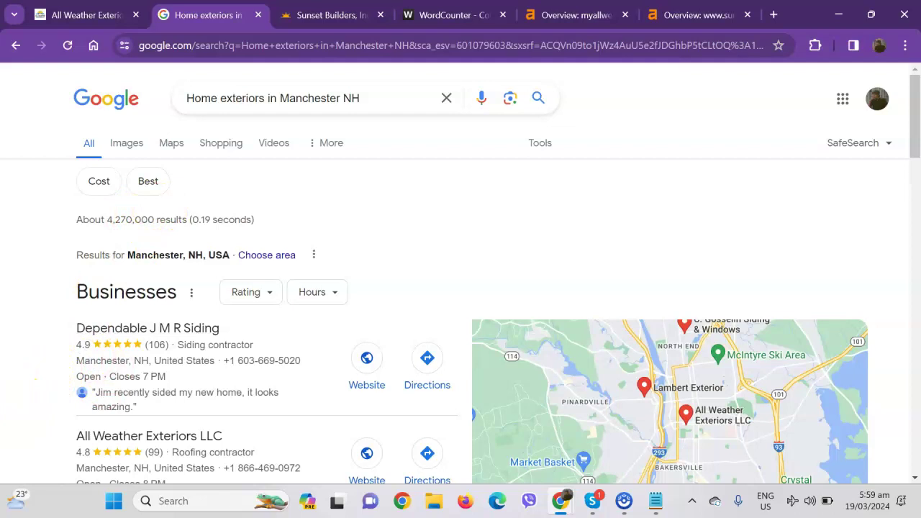
pyautogui.scroll(-2, 385, 294)
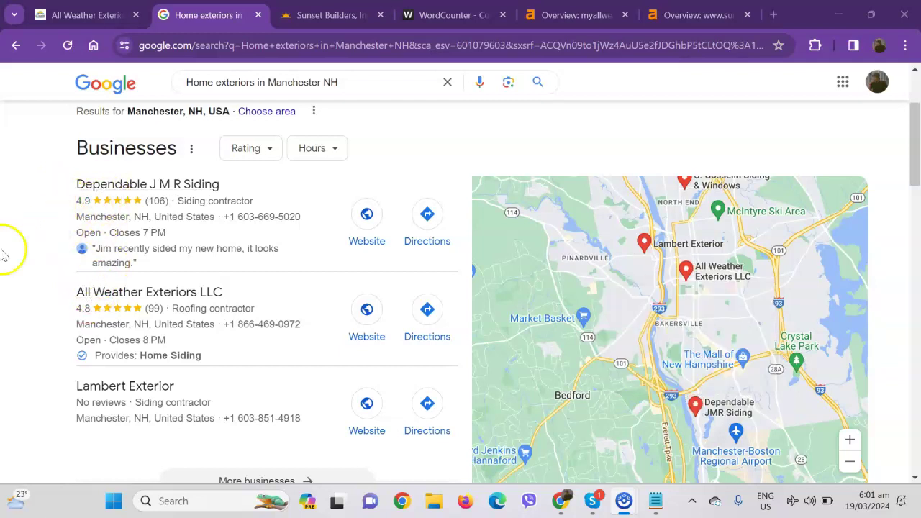
pyautogui.scroll(-3, 39, 266)
pyautogui.scroll(-2, 40, 266)
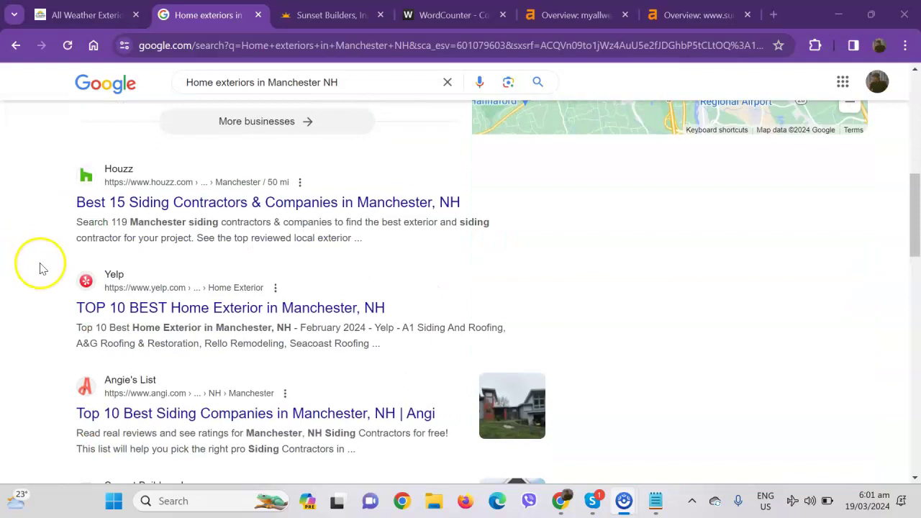
pyautogui.scroll(-2, 41, 266)
pyautogui.scroll(-2, 47, 258)
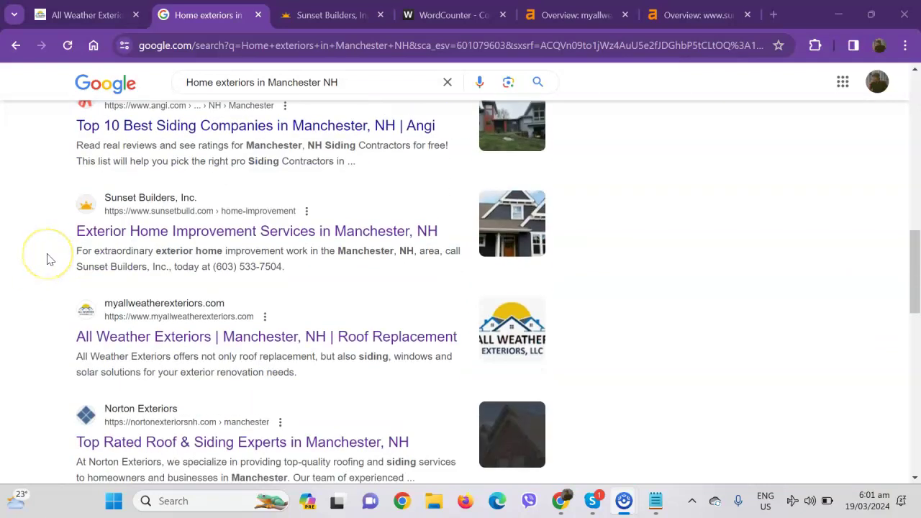
pyautogui.scroll(-1, 48, 258)
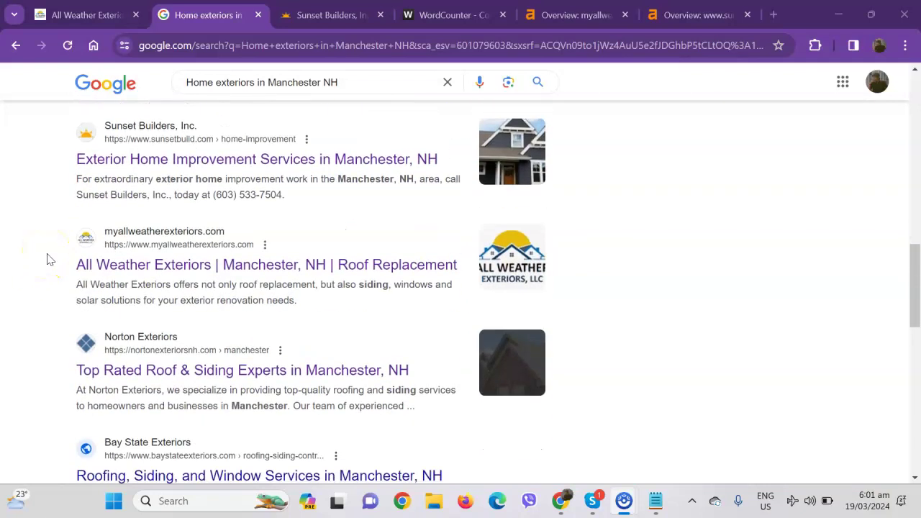
pyautogui.scroll(-2, 48, 260)
pyautogui.scroll(-1, 49, 265)
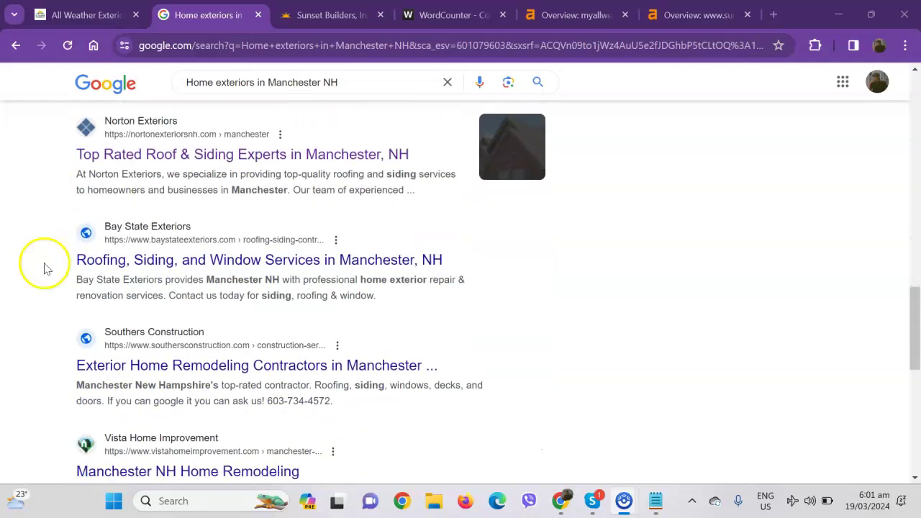
pyautogui.scroll(5, 28, 261)
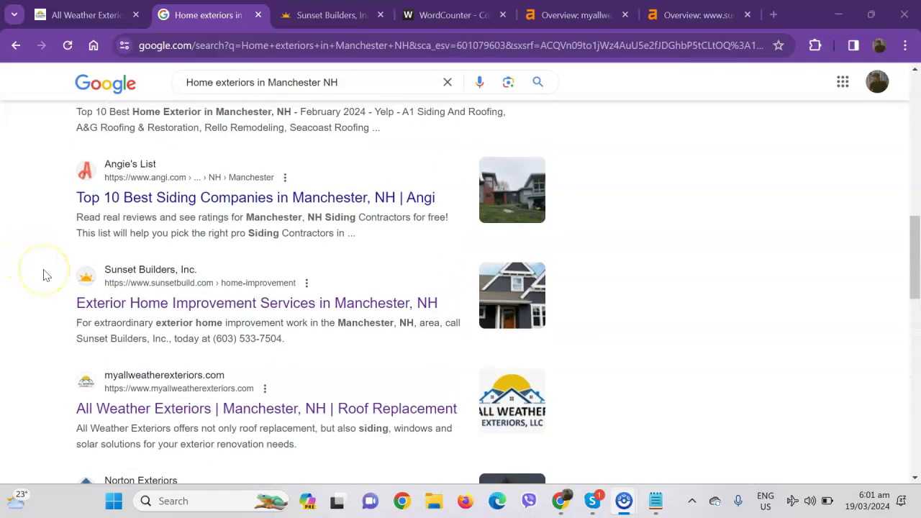
pyautogui.scroll(2, 81, 273)
pyautogui.scroll(-3, 78, 283)
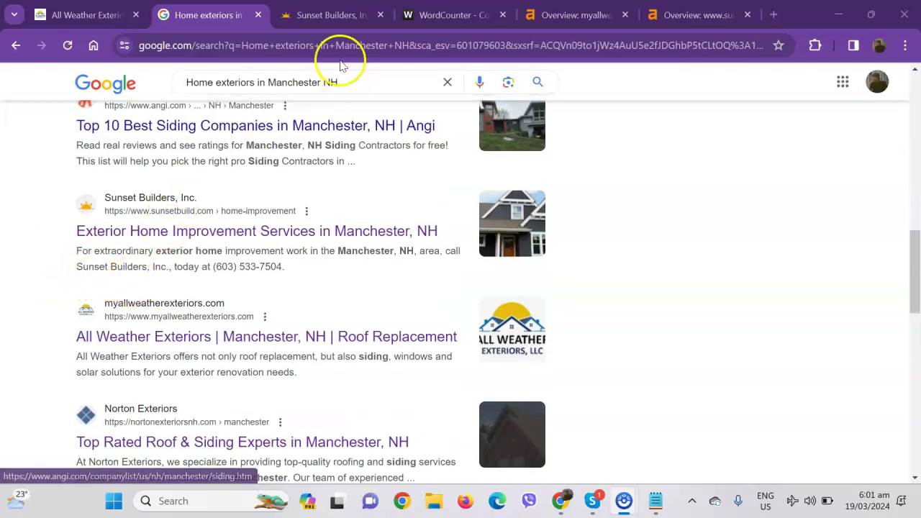
# Switch to the Sunset Builders homepage and review its content from the header through the service sections to the footer.
pyautogui.click(324, 16)
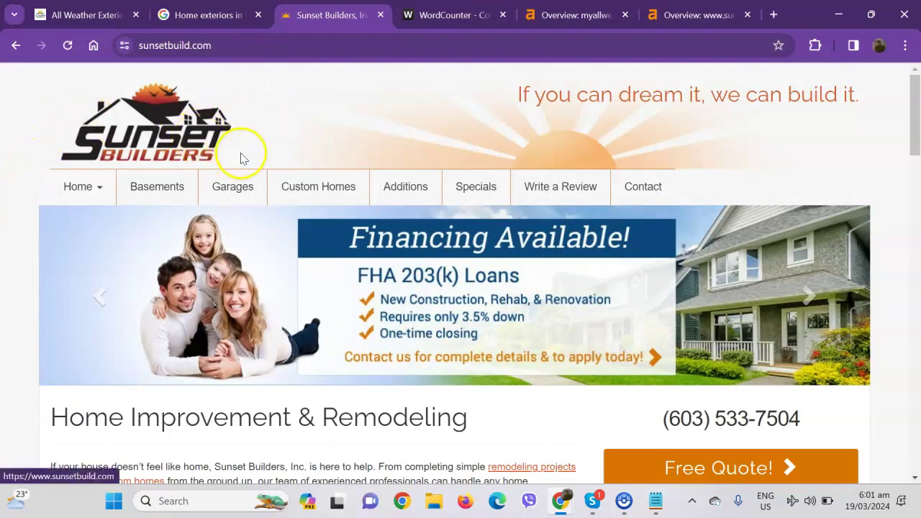
pyautogui.scroll(-1, 582, 271)
pyautogui.scroll(-15, 582, 270)
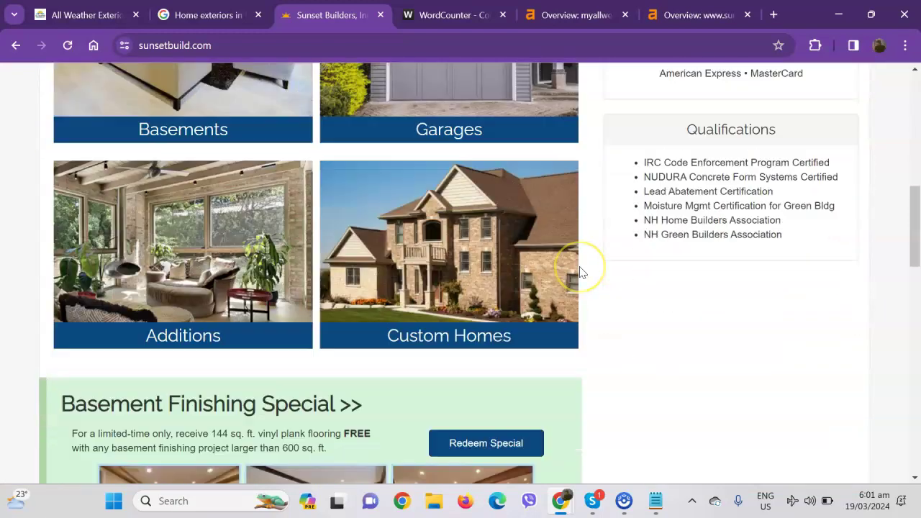
pyautogui.scroll(-5, 582, 272)
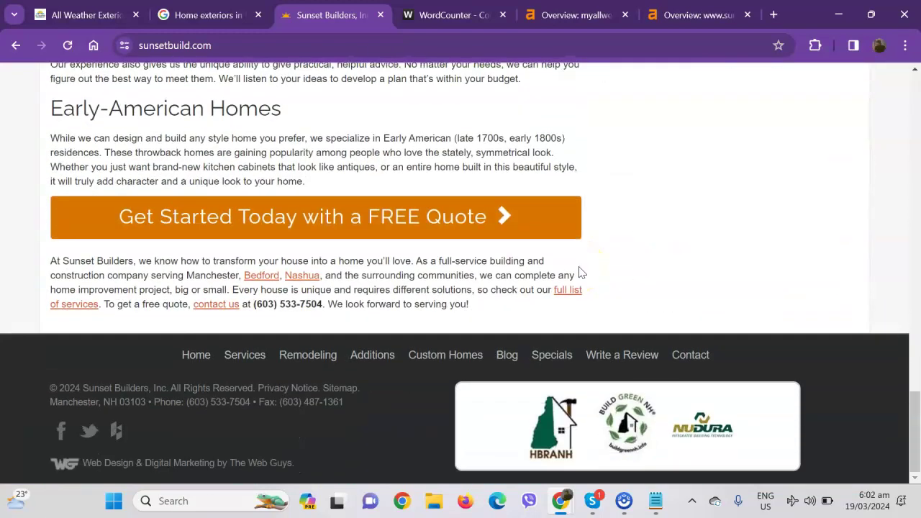
# Examine the Ahrefs overview of myallweatherexteriors.com, checking its DR, UR, backlinks, referring domains and organic search metrics.
pyautogui.click(565, 16)
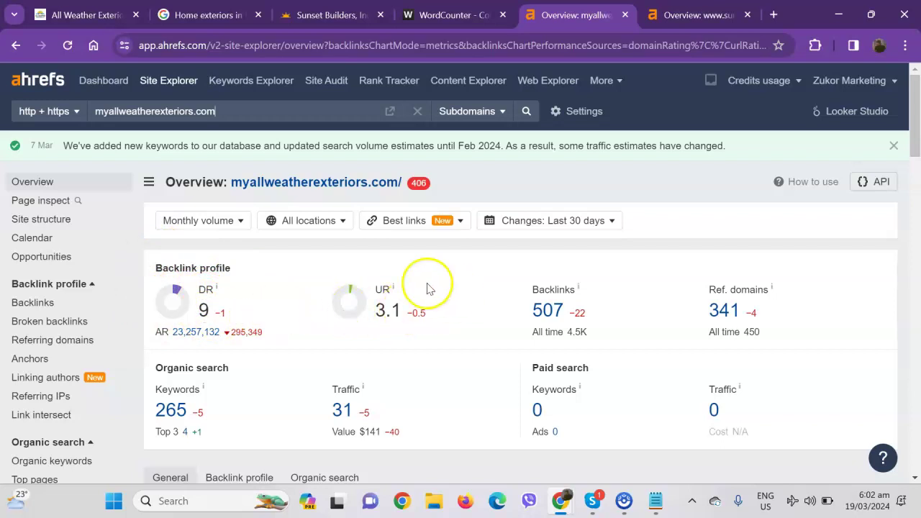
pyautogui.moveTo(392, 301)
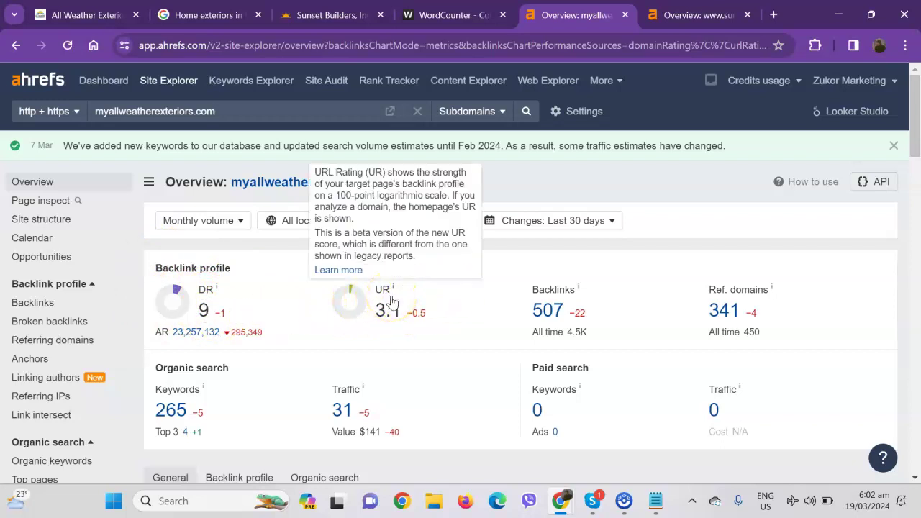
pyautogui.moveTo(570, 276)
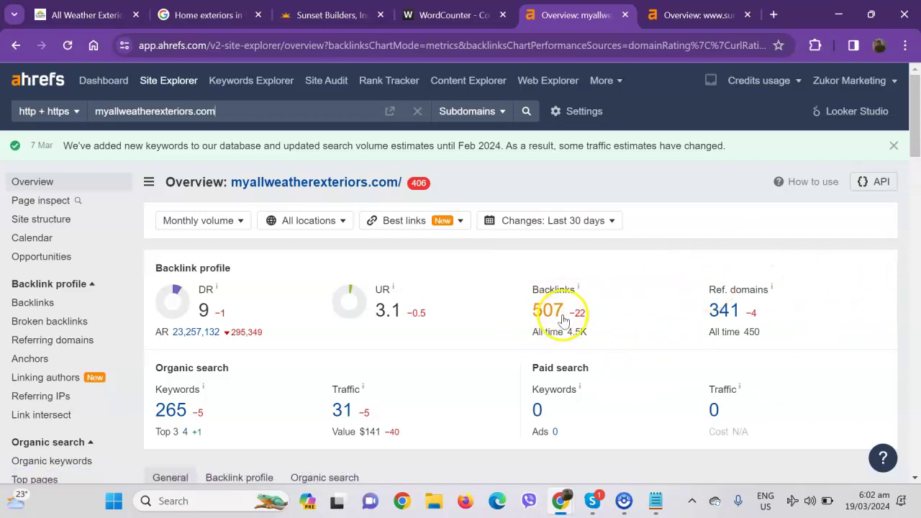
pyautogui.click(731, 310)
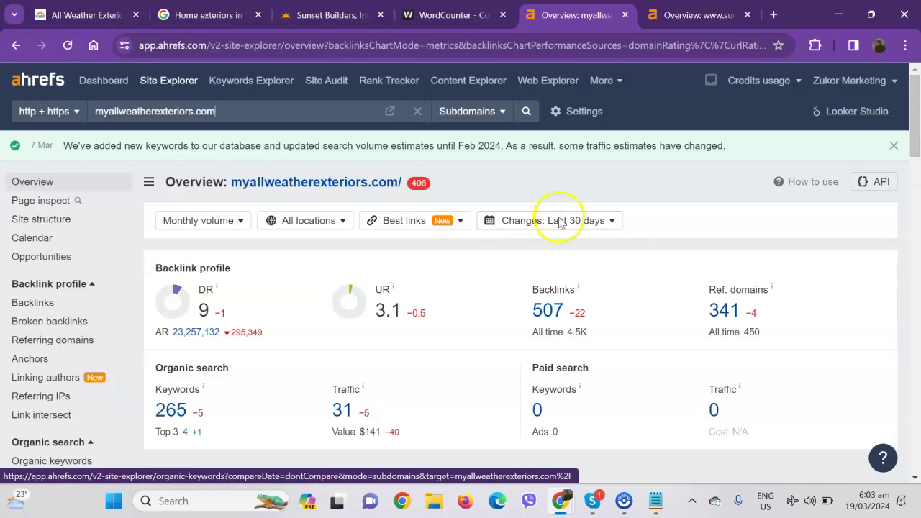
pyautogui.click(686, 15)
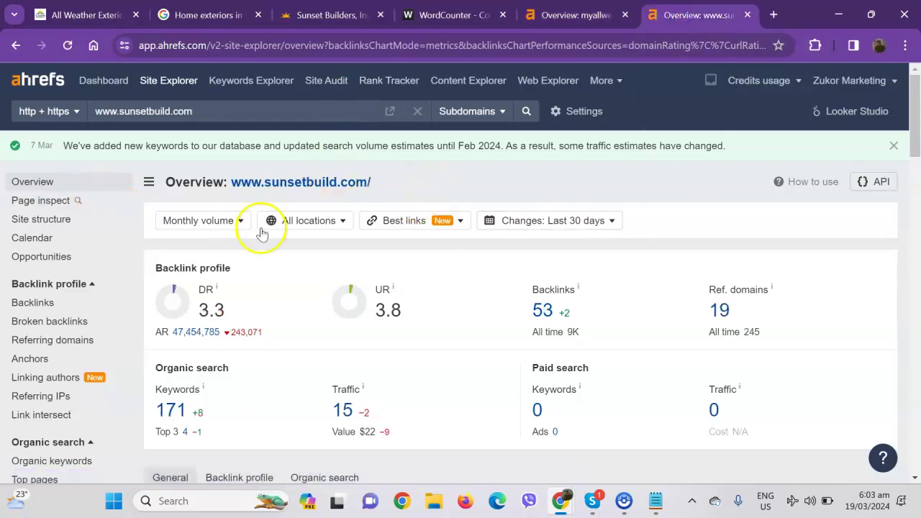
pyautogui.click(583, 16)
pyautogui.click(673, 15)
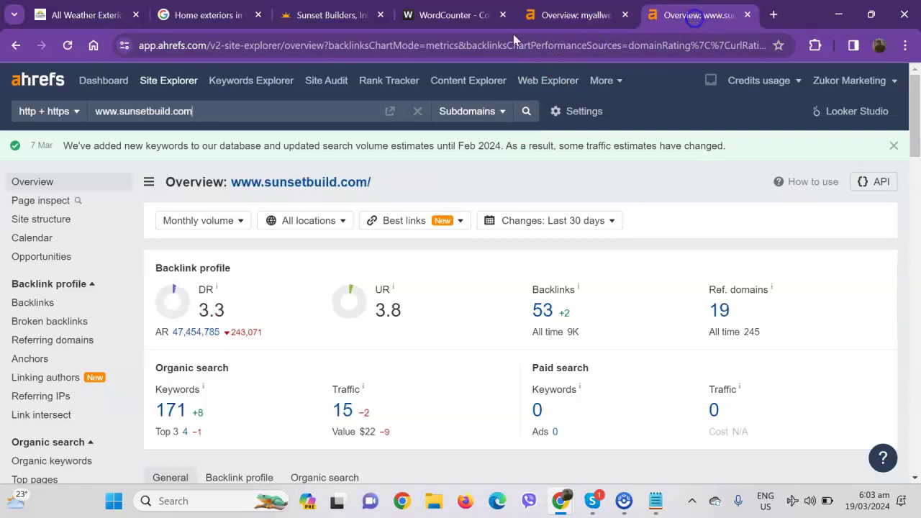
pyautogui.click(559, 16)
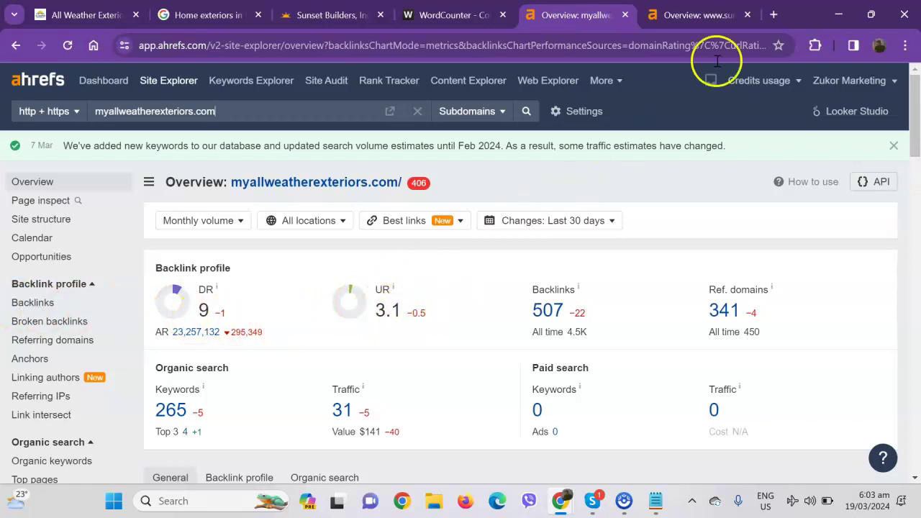
pyautogui.click(697, 14)
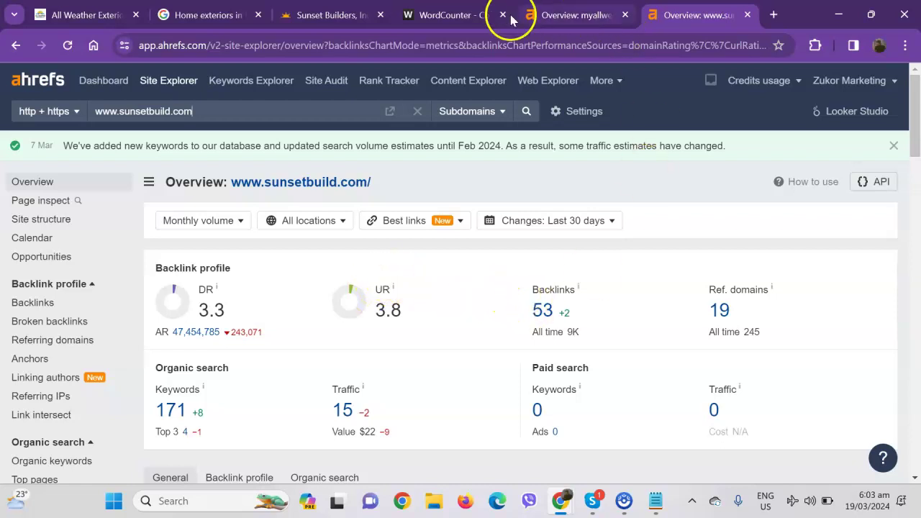
pyautogui.click(576, 15)
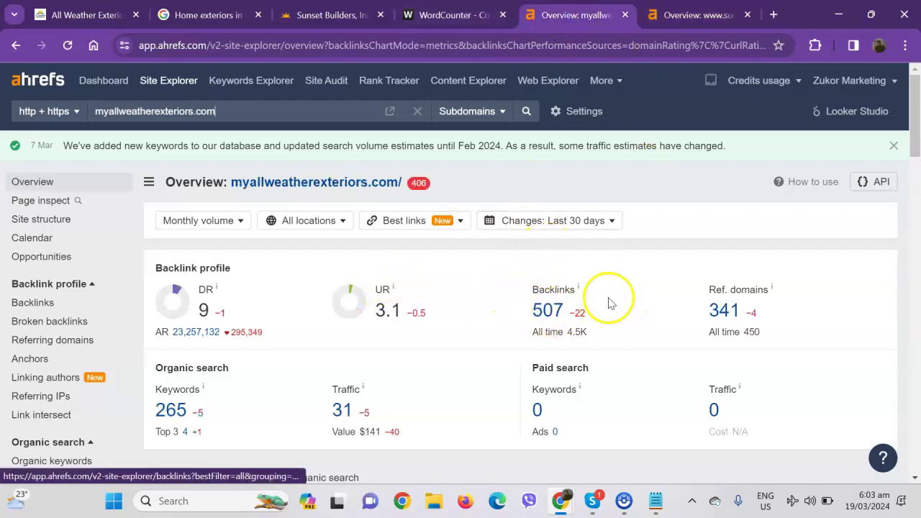
pyautogui.click(691, 15)
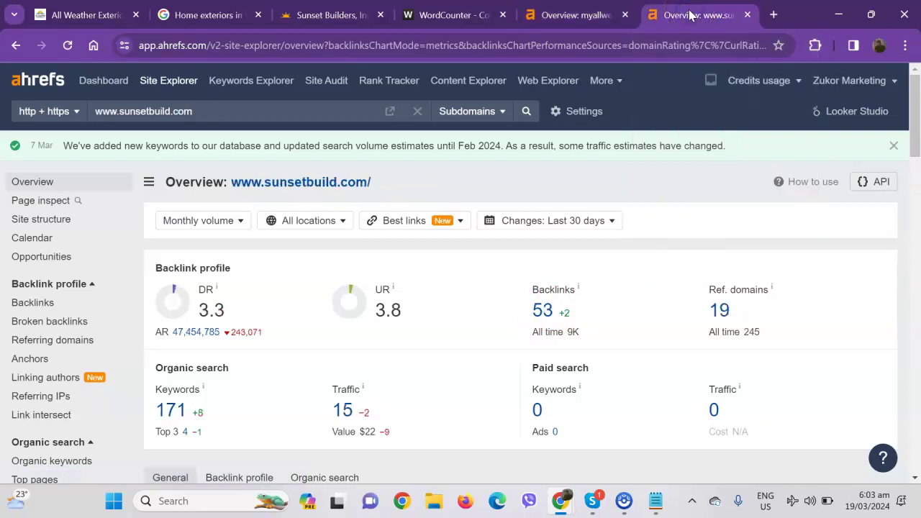
pyautogui.click(562, 18)
pyautogui.click(688, 18)
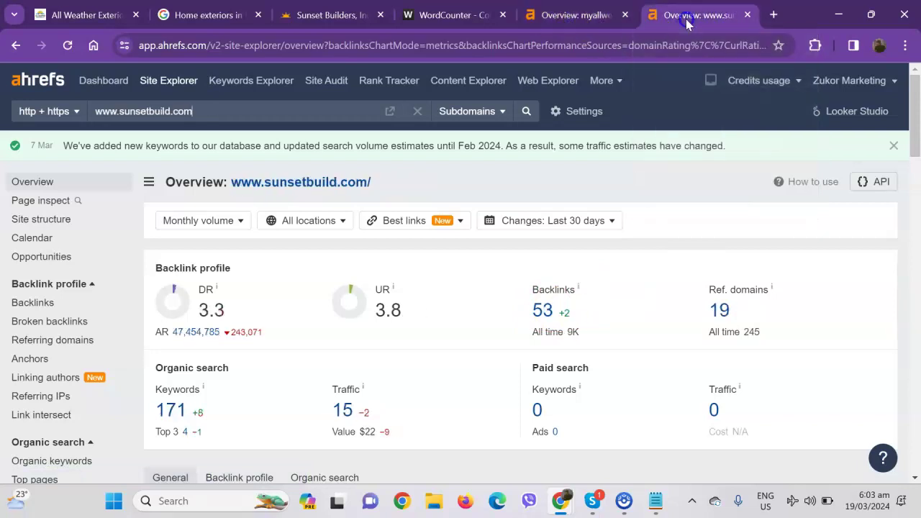
pyautogui.rightClick(732, 309)
pyautogui.click(720, 317)
pyautogui.rightClick(720, 315)
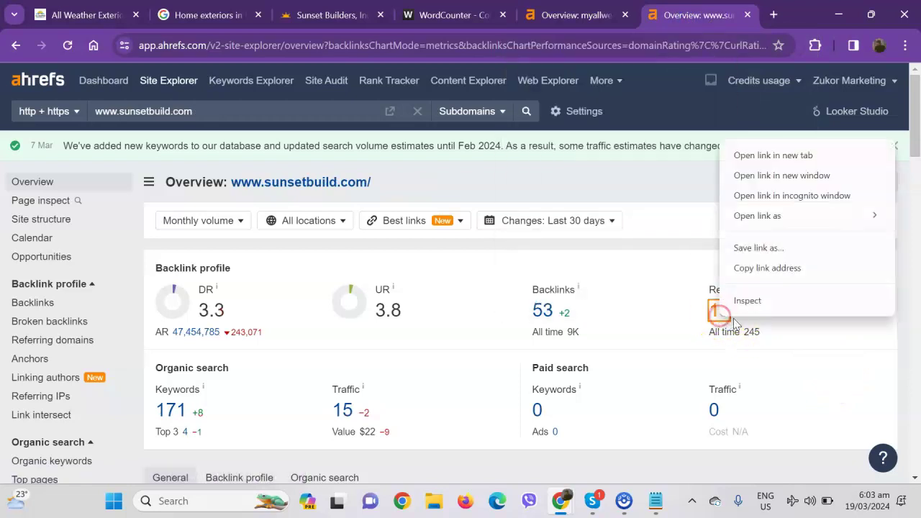
pyautogui.click(758, 151)
pyautogui.rightClick(169, 411)
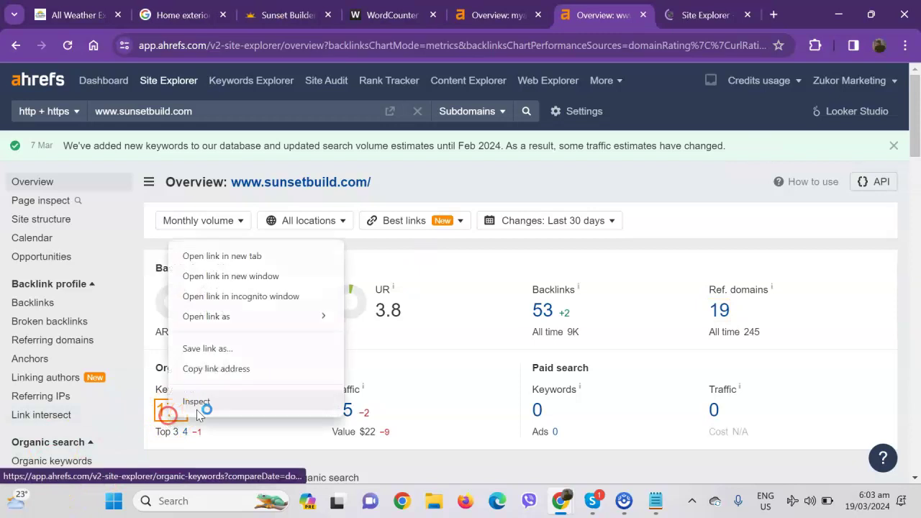
pyautogui.click(260, 257)
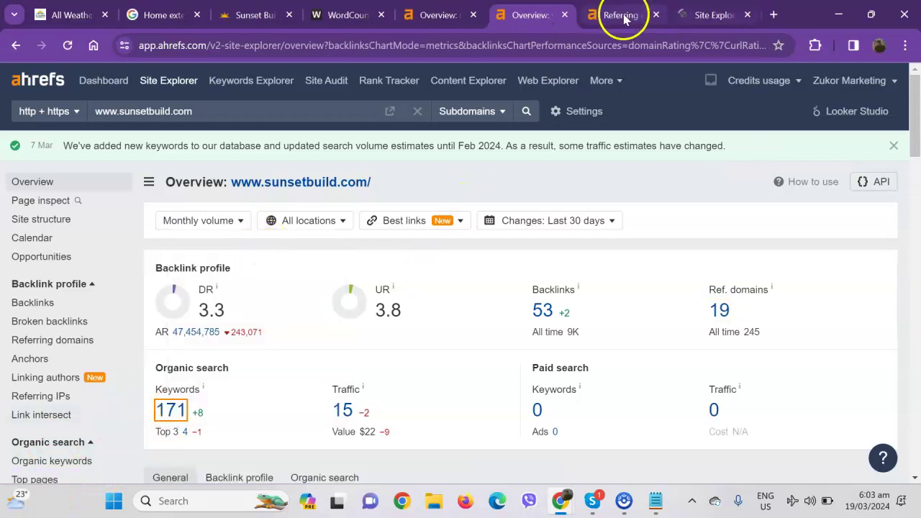
pyautogui.click(617, 15)
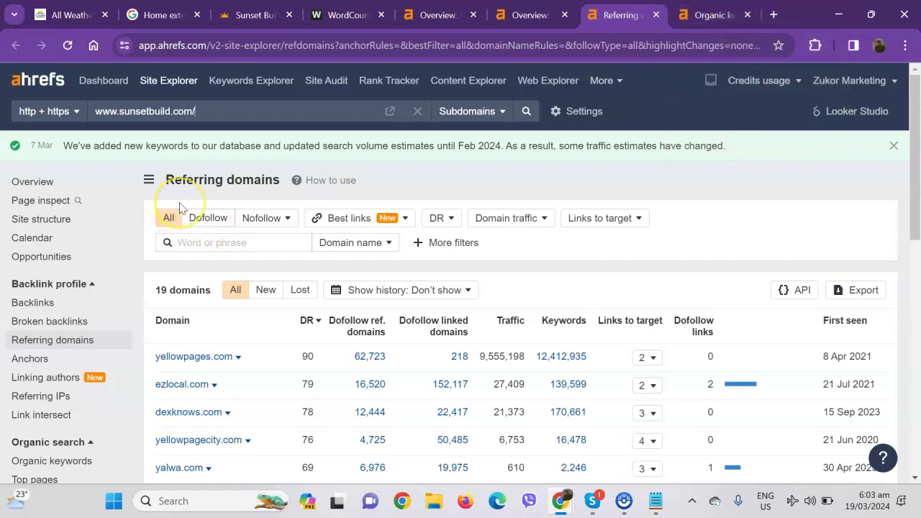
pyautogui.scroll(-3, 288, 231)
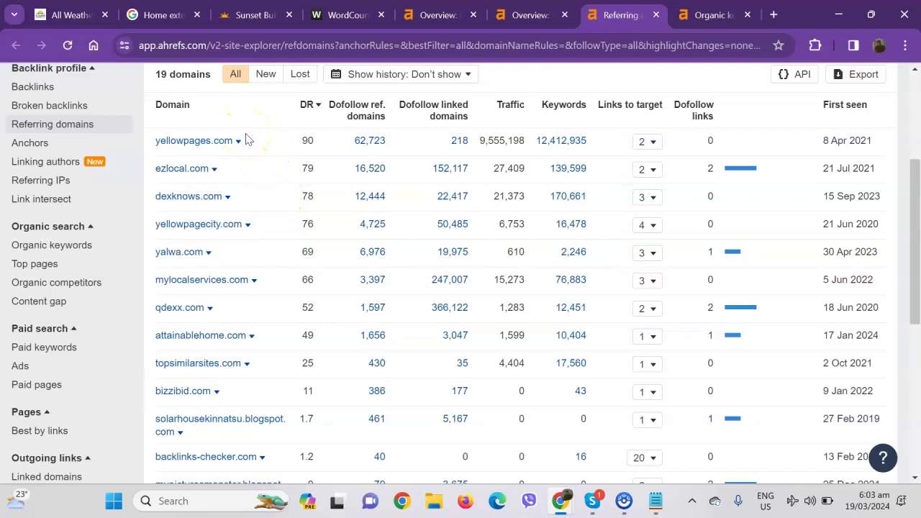
pyautogui.scroll(-4, 247, 242)
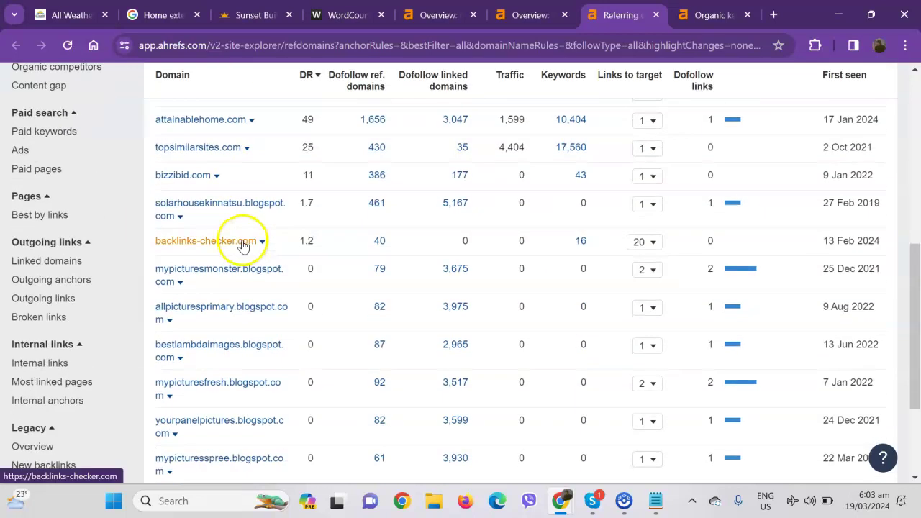
pyautogui.scroll(-2, 242, 247)
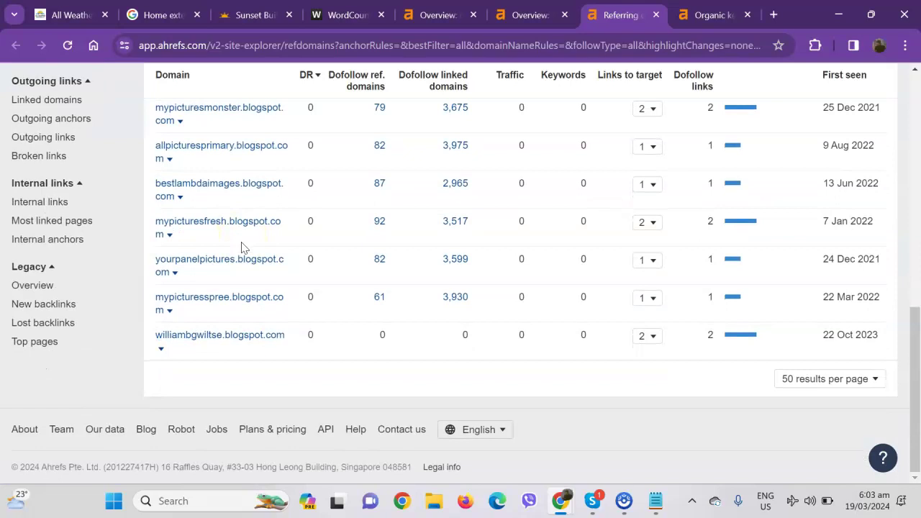
pyautogui.scroll(6, 238, 247)
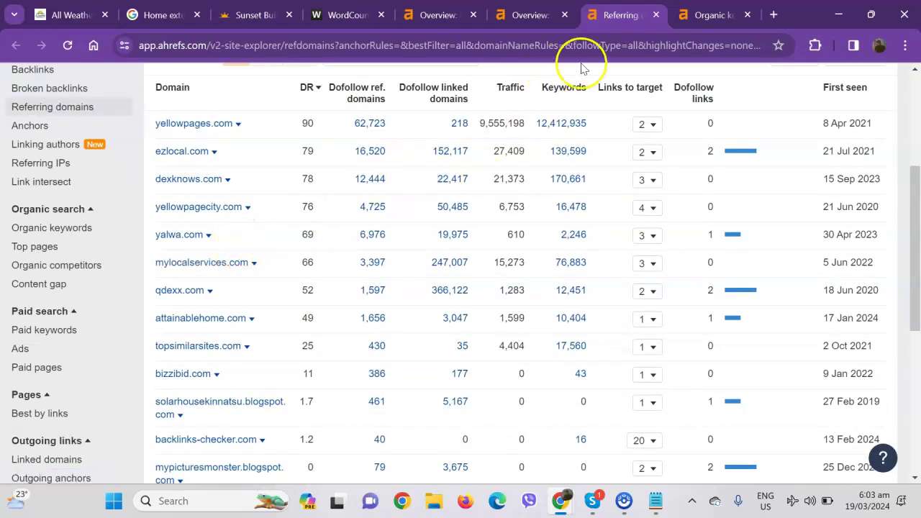
pyautogui.click(704, 16)
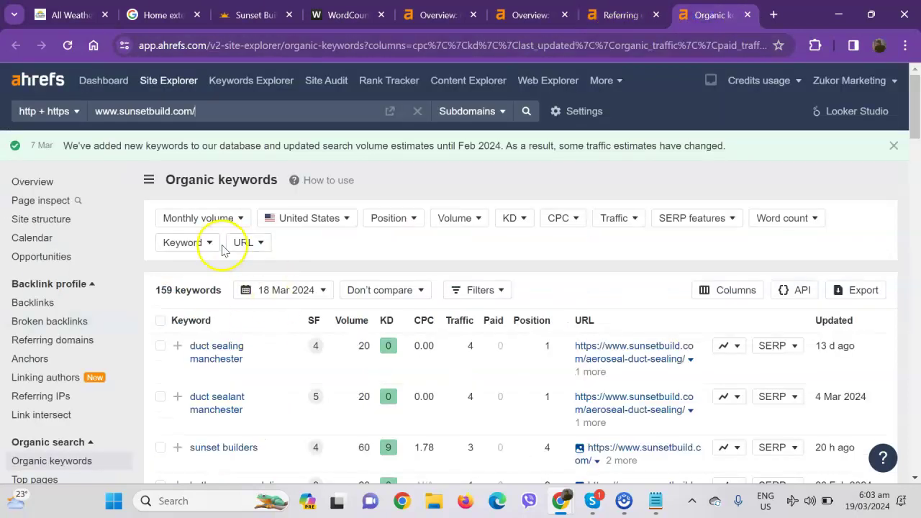
pyautogui.scroll(-8, 222, 248)
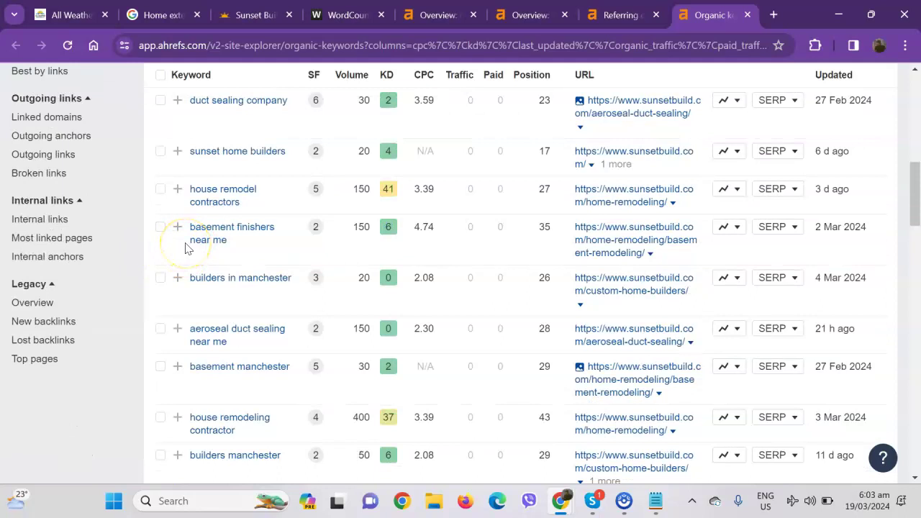
pyautogui.scroll(-5, 193, 252)
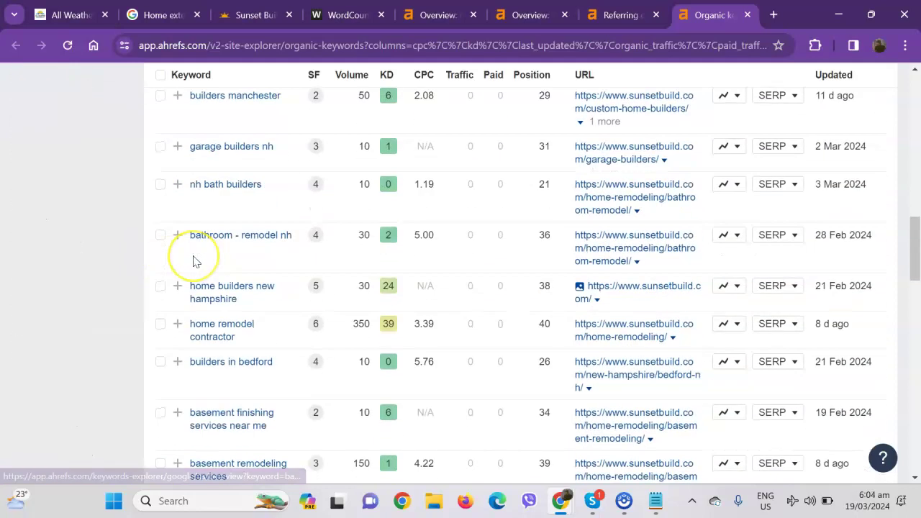
pyautogui.scroll(-8, 193, 261)
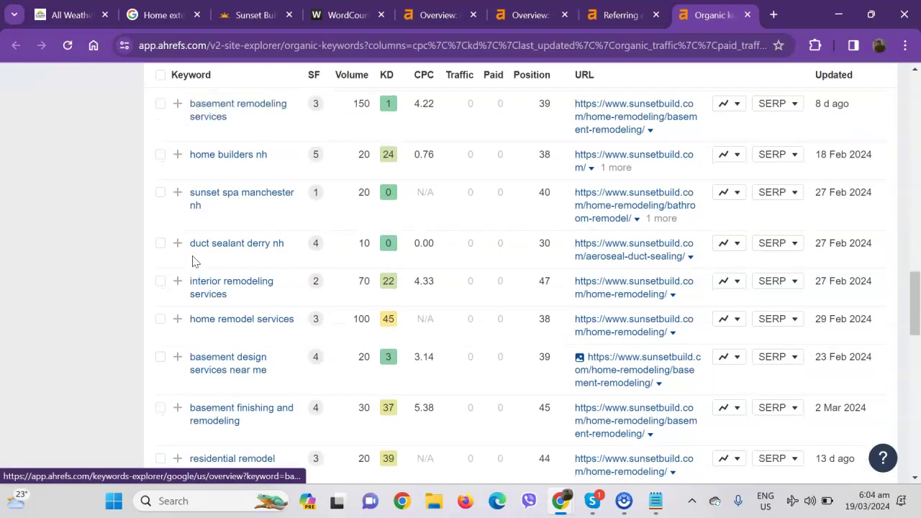
pyautogui.scroll(-2, 196, 270)
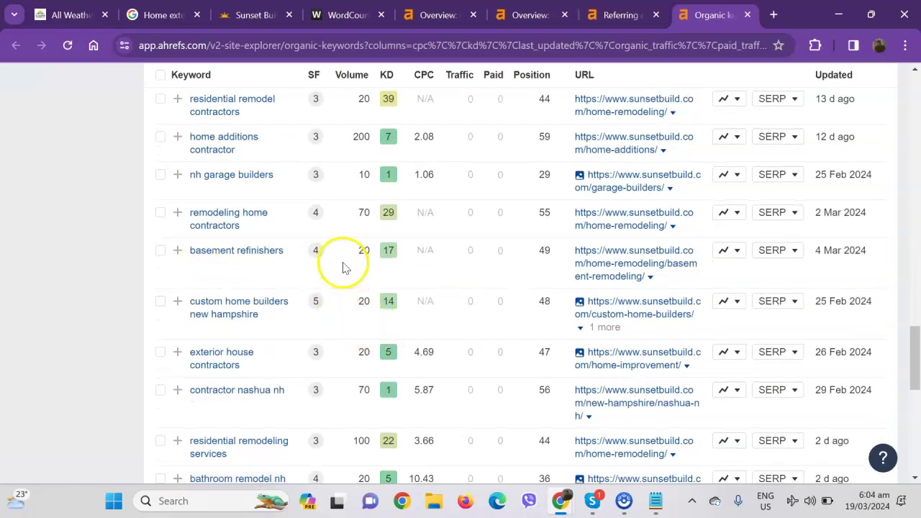
pyautogui.scroll(-1, 362, 316)
pyautogui.scroll(-7, 362, 317)
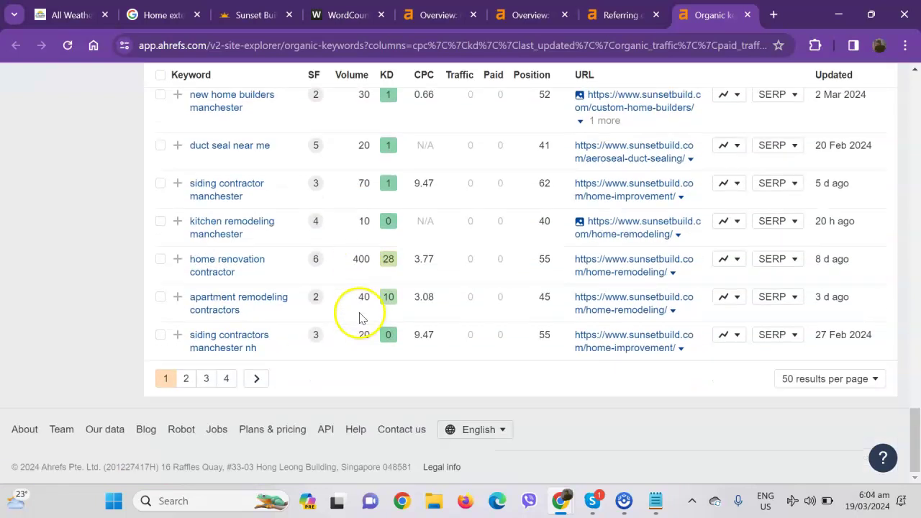
pyautogui.scroll(15, 362, 319)
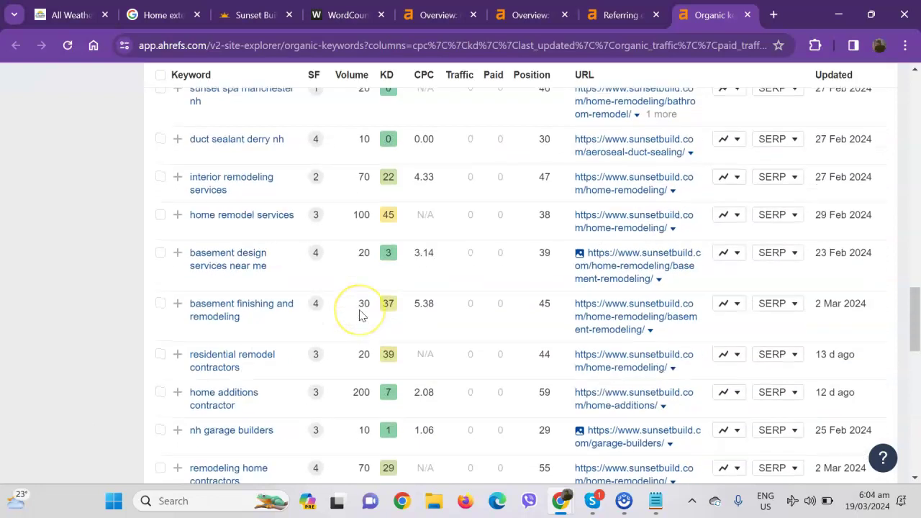
pyautogui.scroll(2, 362, 316)
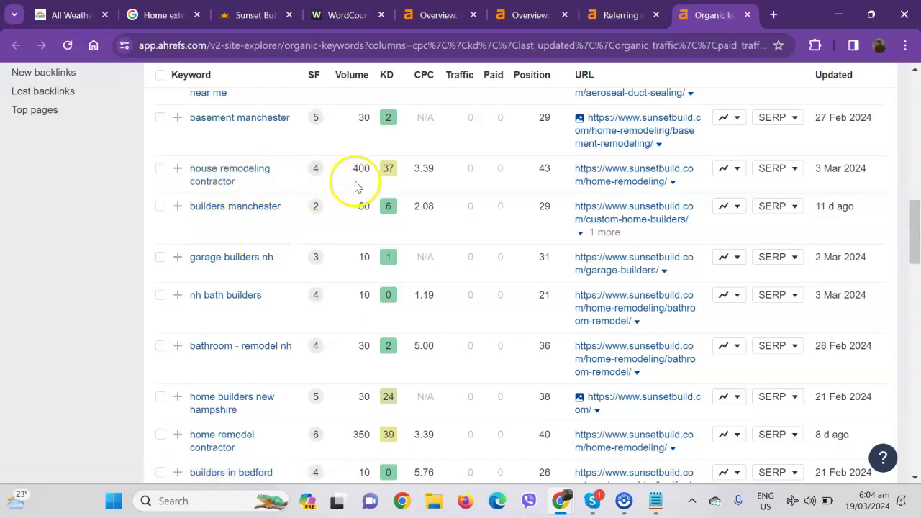
pyautogui.scroll(8, 343, 206)
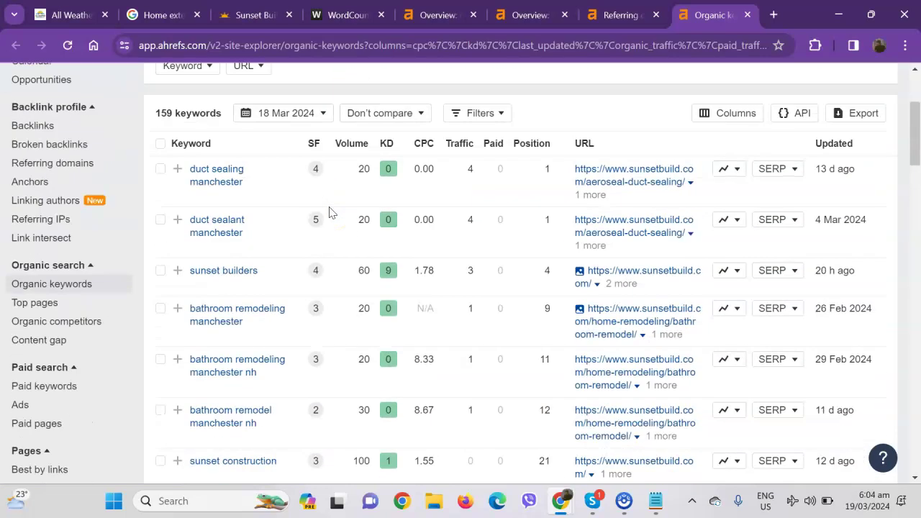
pyautogui.scroll(2, 329, 211)
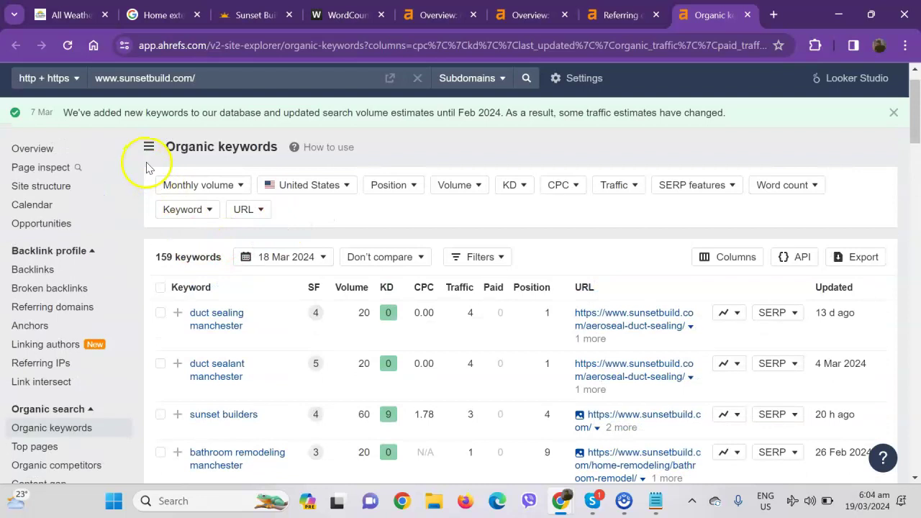
pyautogui.click(656, 15)
pyautogui.click(656, 15)
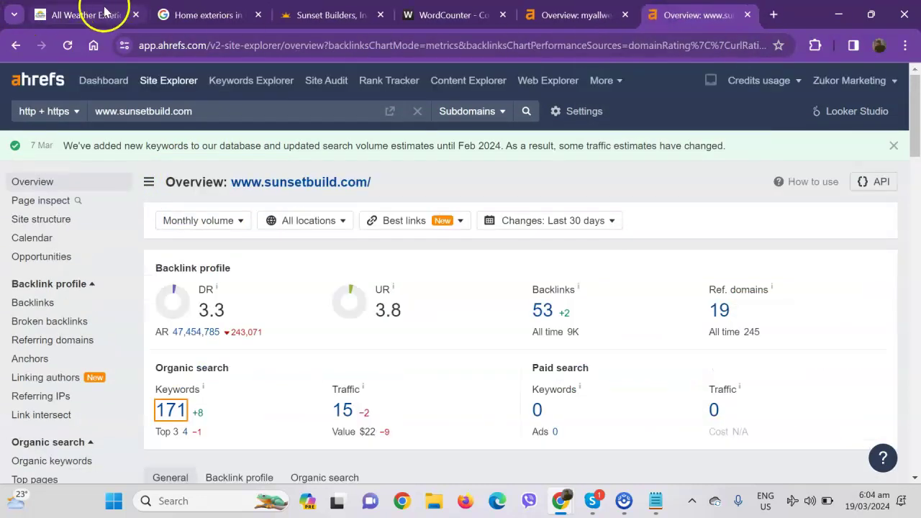
# Check the file name offered when saving the first project photo's link on the All Weather Exteriors homepage, and cancel the save.
pyautogui.click(87, 15)
pyautogui.scroll(-2, 269, 210)
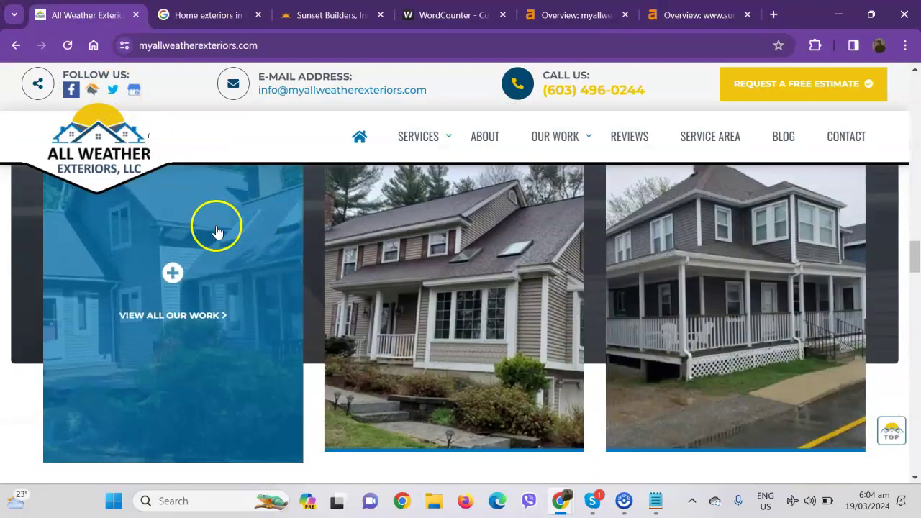
pyautogui.rightClick(149, 213)
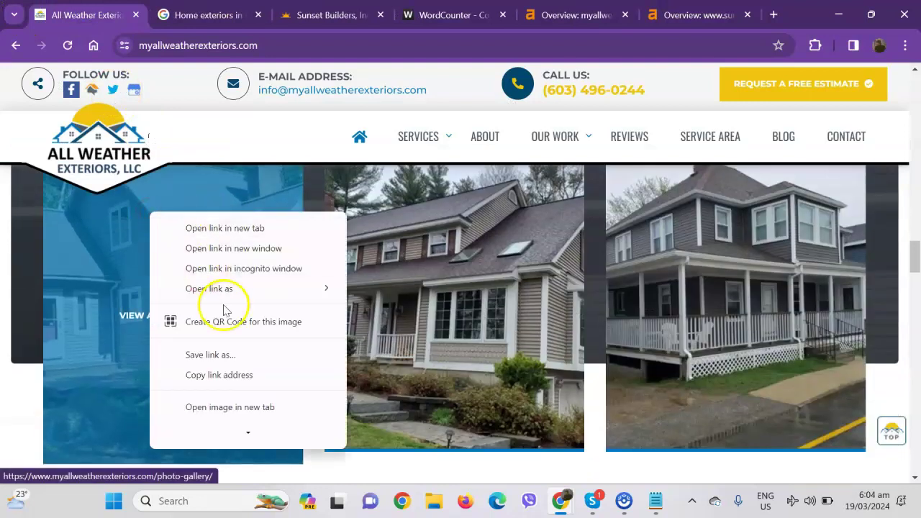
pyautogui.click(229, 354)
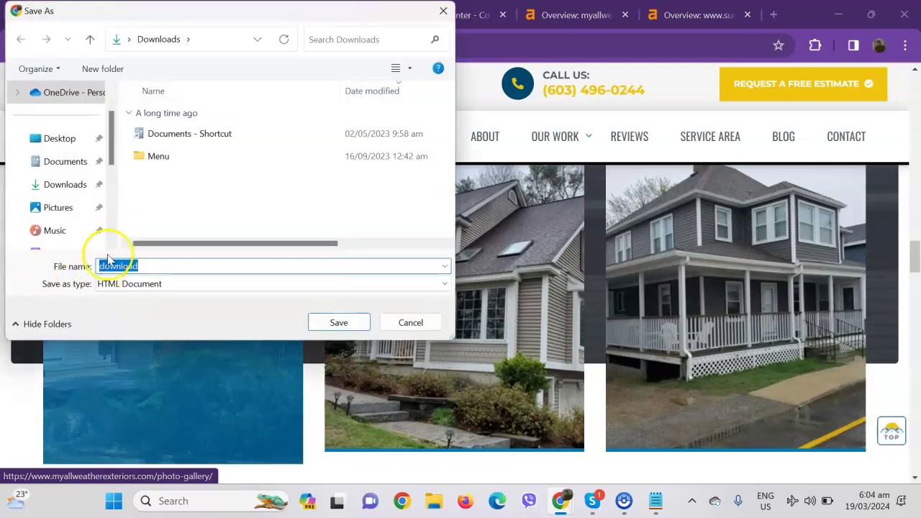
pyautogui.click(413, 320)
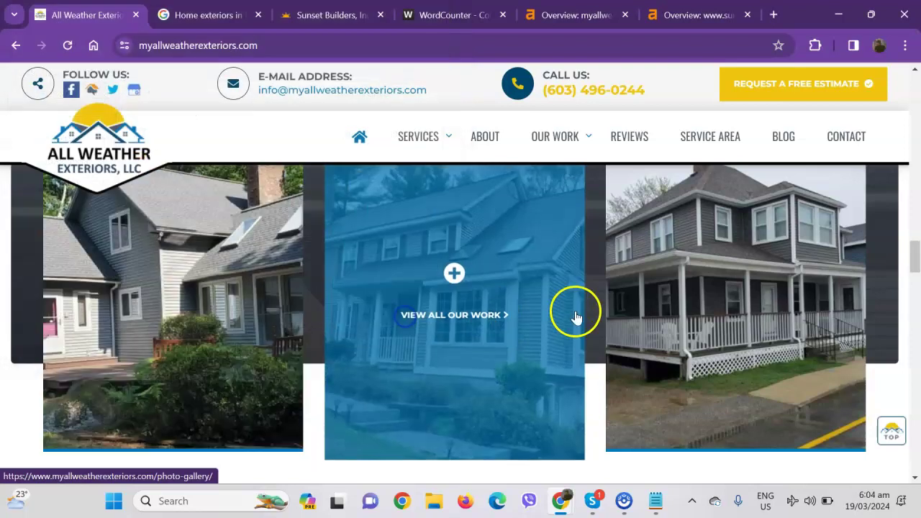
# Examine the solar panel image, latest blogs and project photos on the All Weather Exteriors homepage, up to its contact section.
pyautogui.scroll(-5, 576, 315)
pyautogui.rightClick(580, 235)
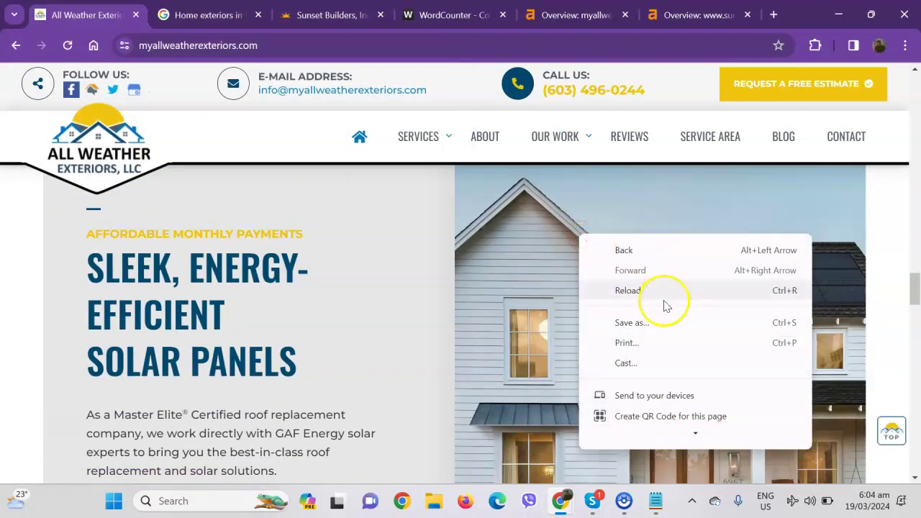
pyautogui.click(402, 301)
pyautogui.scroll(-10, 390, 298)
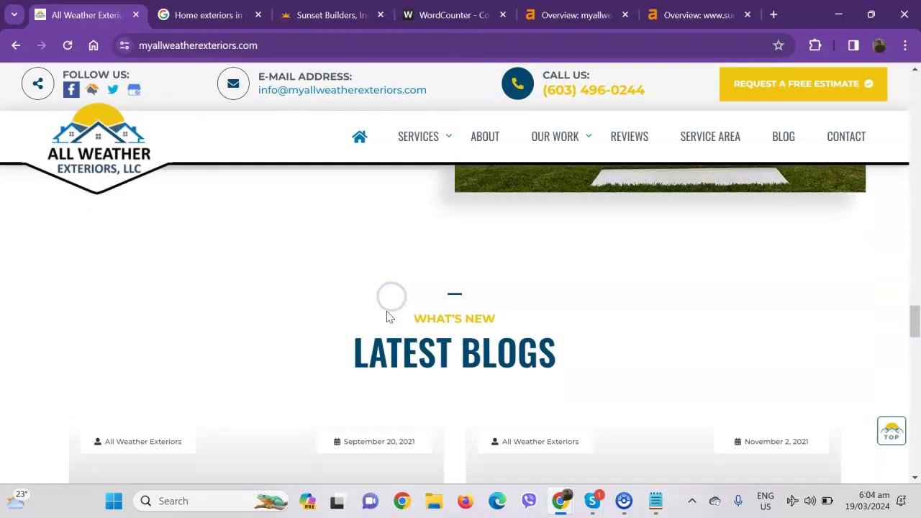
pyautogui.scroll(-8, 401, 314)
pyautogui.scroll(9, 412, 320)
pyautogui.scroll(15, 403, 321)
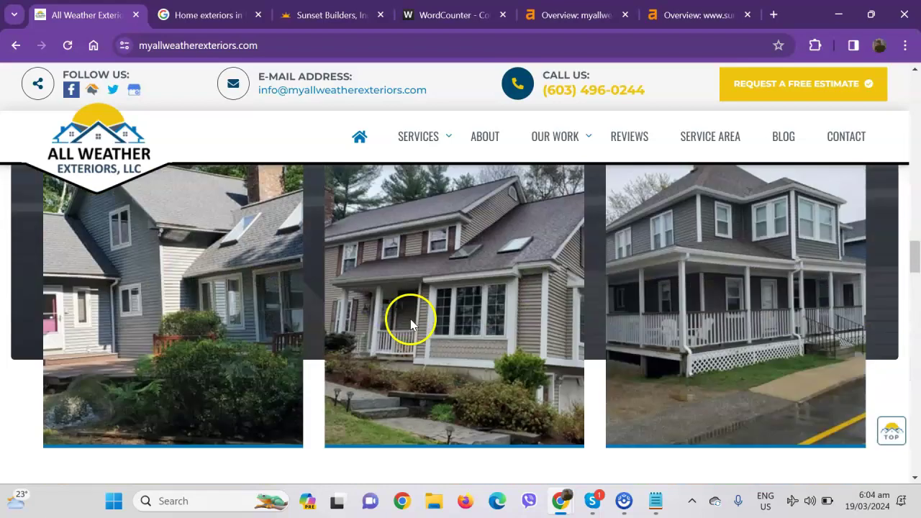
pyautogui.scroll(10, 389, 322)
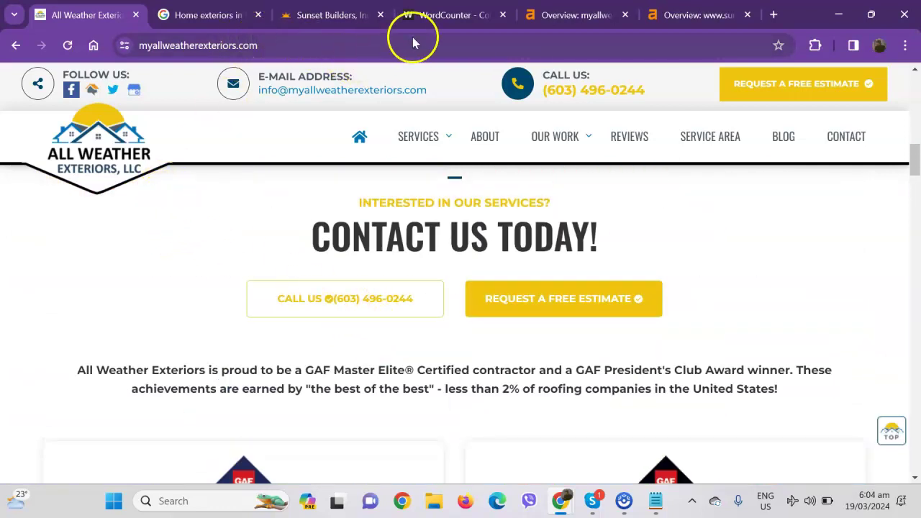
# Review the homepage's word count in WordCounter and the Google organic and local business results for "Home exteriors in Manchester NH".
pyautogui.click(446, 16)
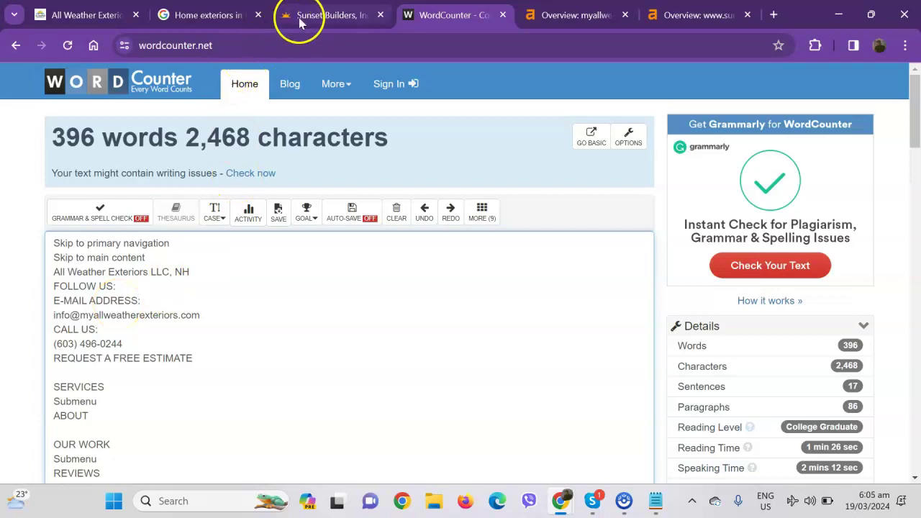
pyautogui.moveTo(300, 20)
pyautogui.click(163, 14)
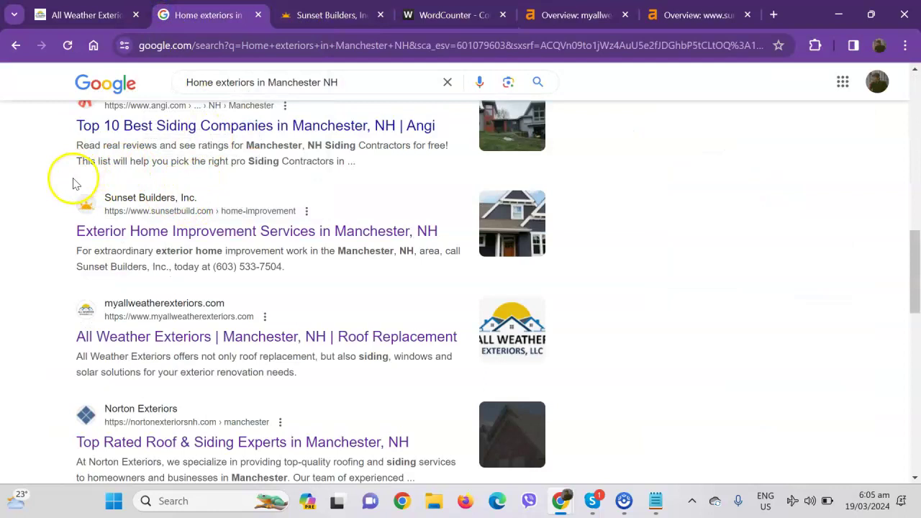
pyautogui.scroll(-3, 72, 195)
pyautogui.scroll(-1, 99, 309)
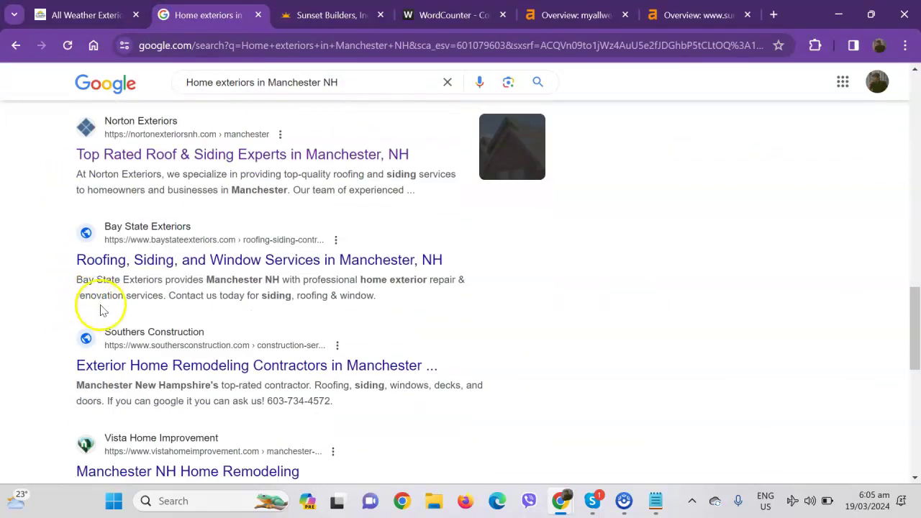
pyautogui.scroll(7, 123, 380)
pyautogui.scroll(1, 148, 330)
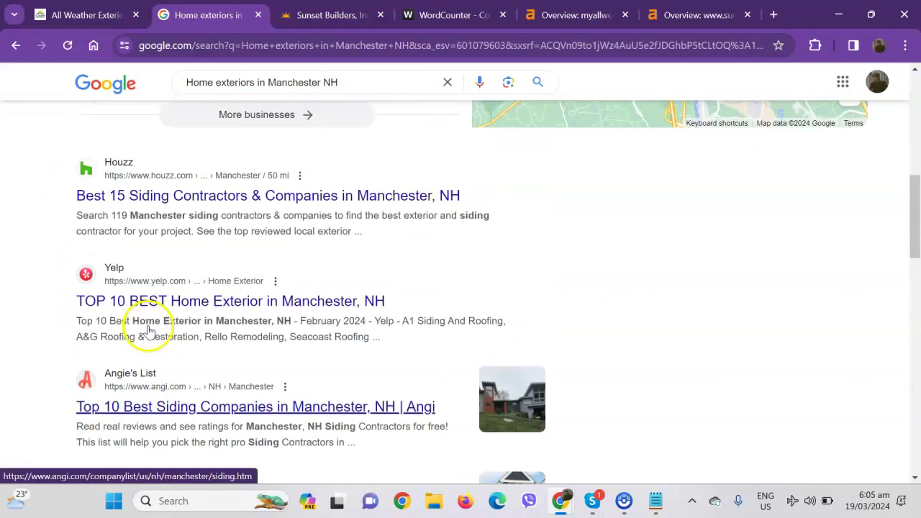
pyautogui.scroll(4, 130, 238)
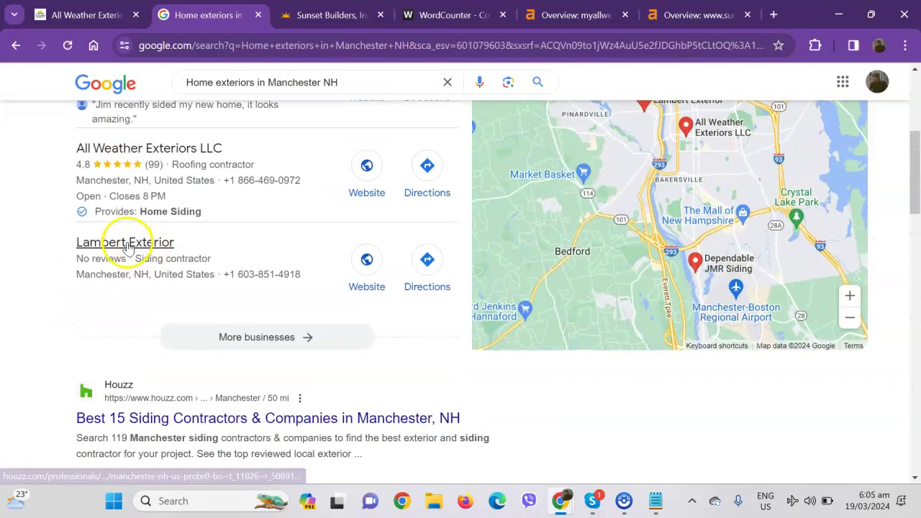
pyautogui.scroll(1, 99, 252)
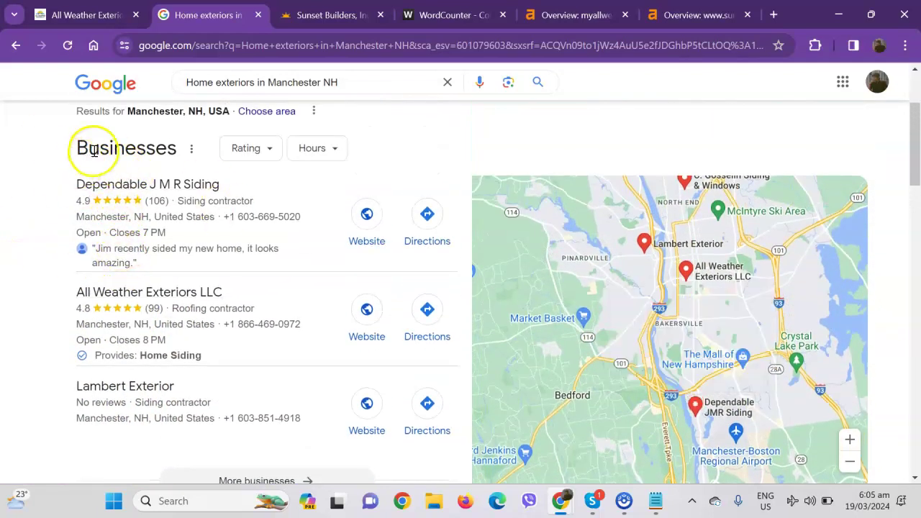
# Return to the All Weather Exteriors homepage and review its GAF Master Elite and President's Club section.
pyautogui.click(84, 15)
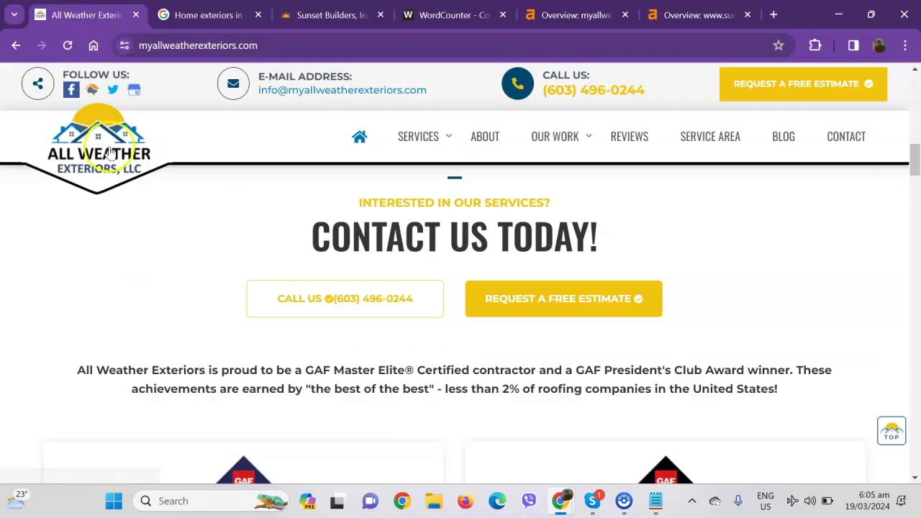
pyautogui.scroll(-2, 191, 243)
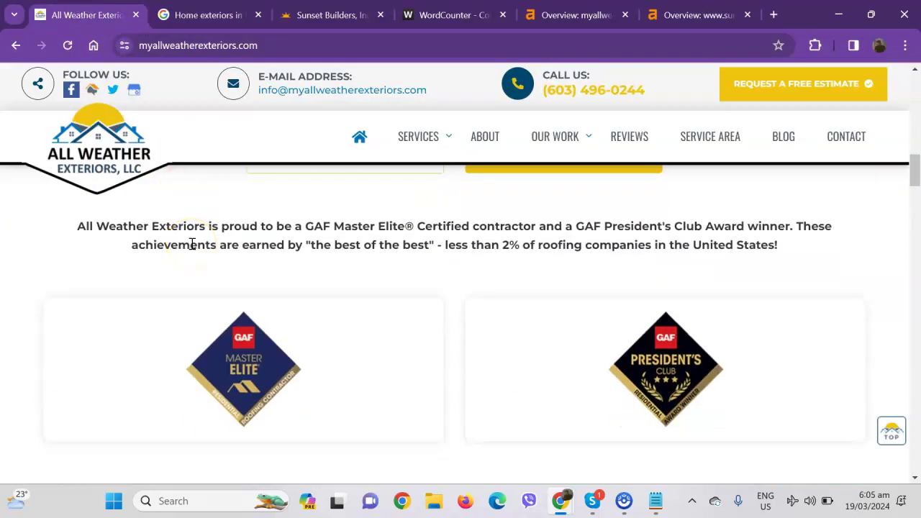